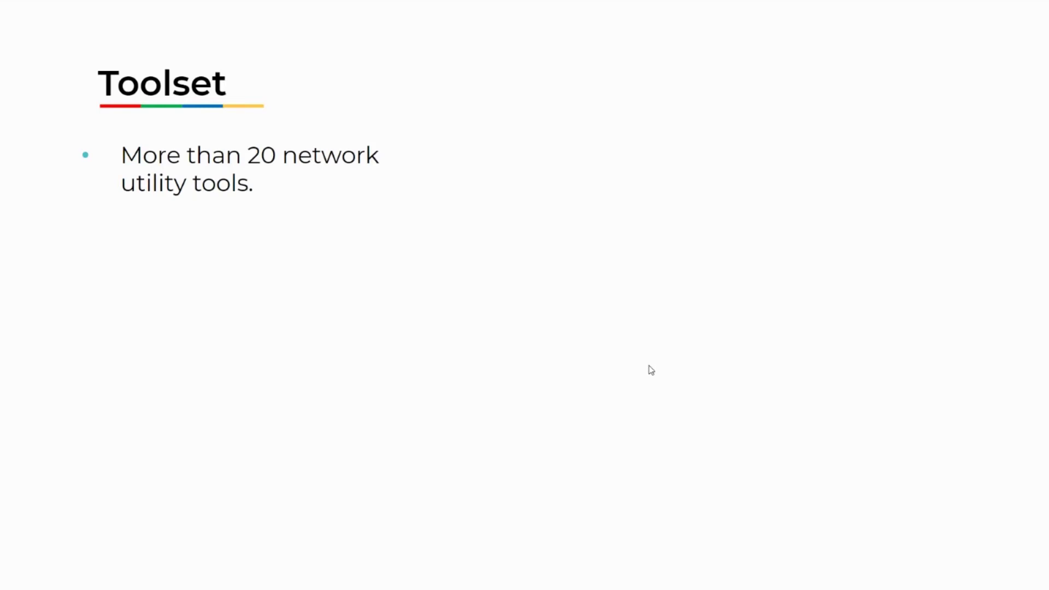
left_click(649, 365)
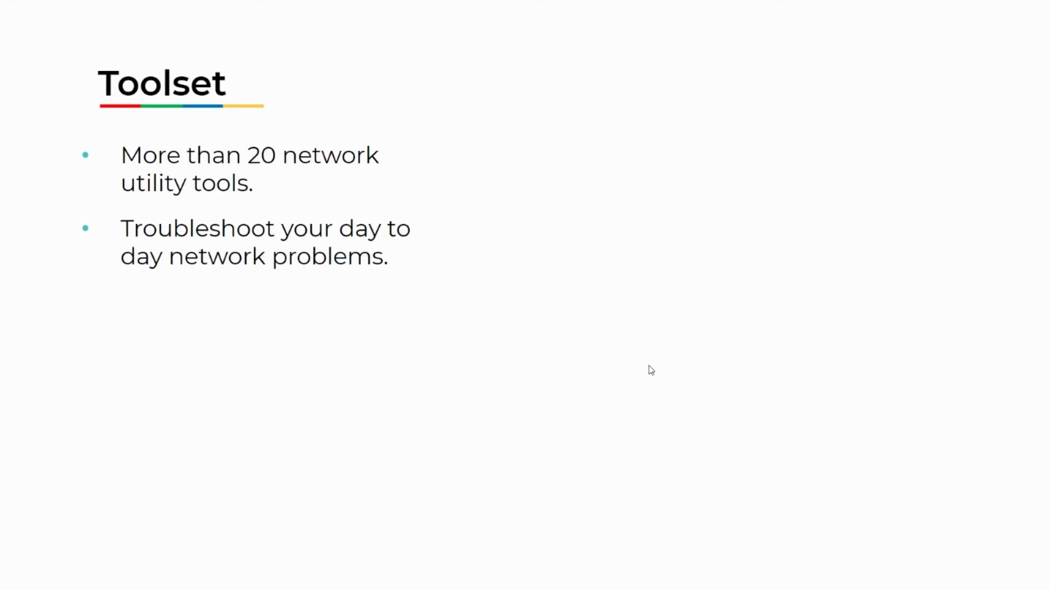
left_click(650, 366)
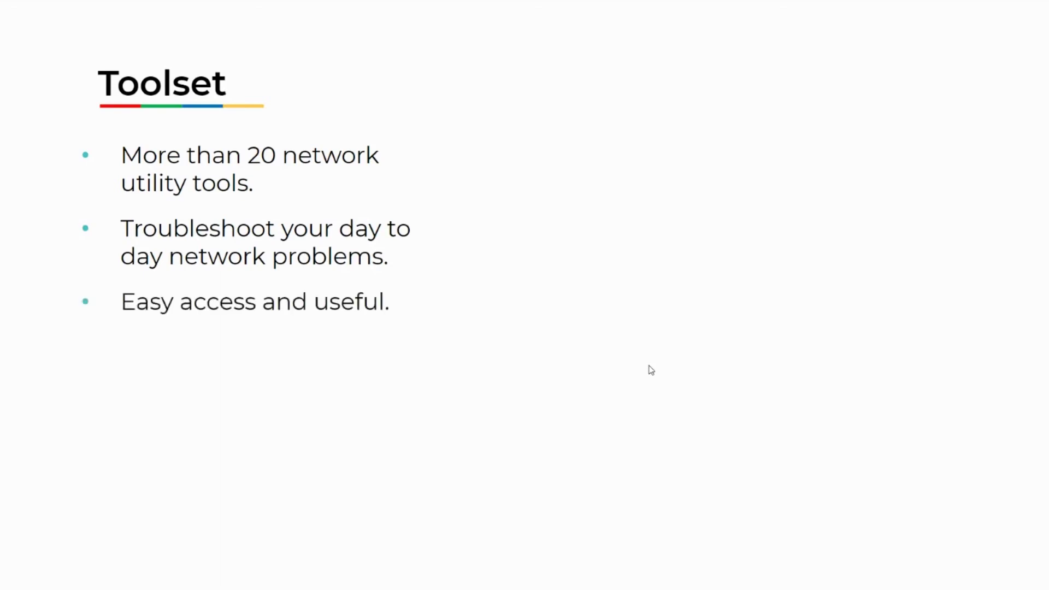
left_click(649, 366)
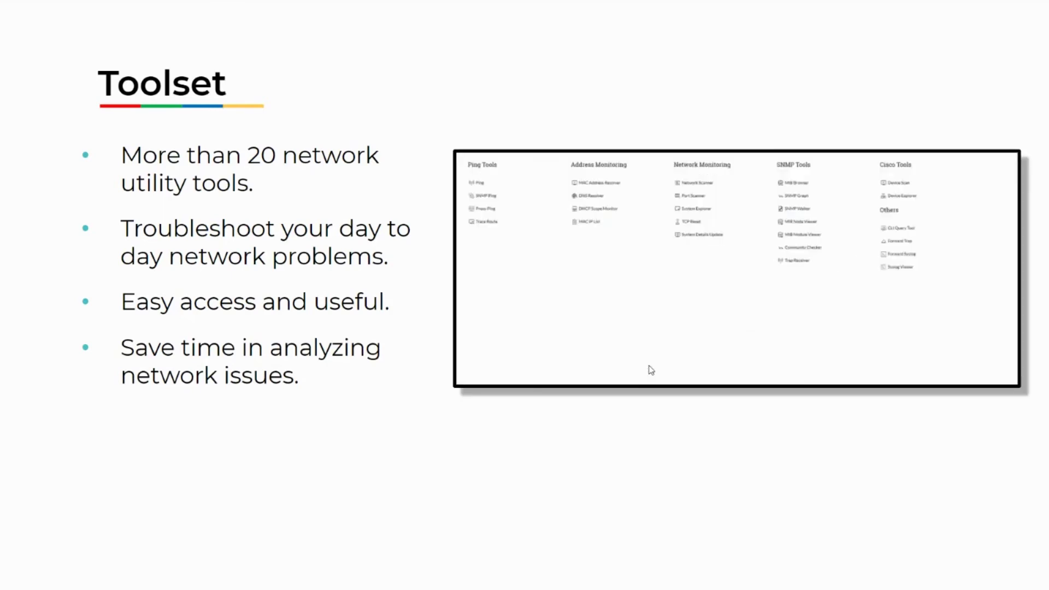
Step: Switch to OpUtils and review the toolset's Ping, SNMP Ping, Proxy Ping and Trace Route forms
key("alt+Tab")
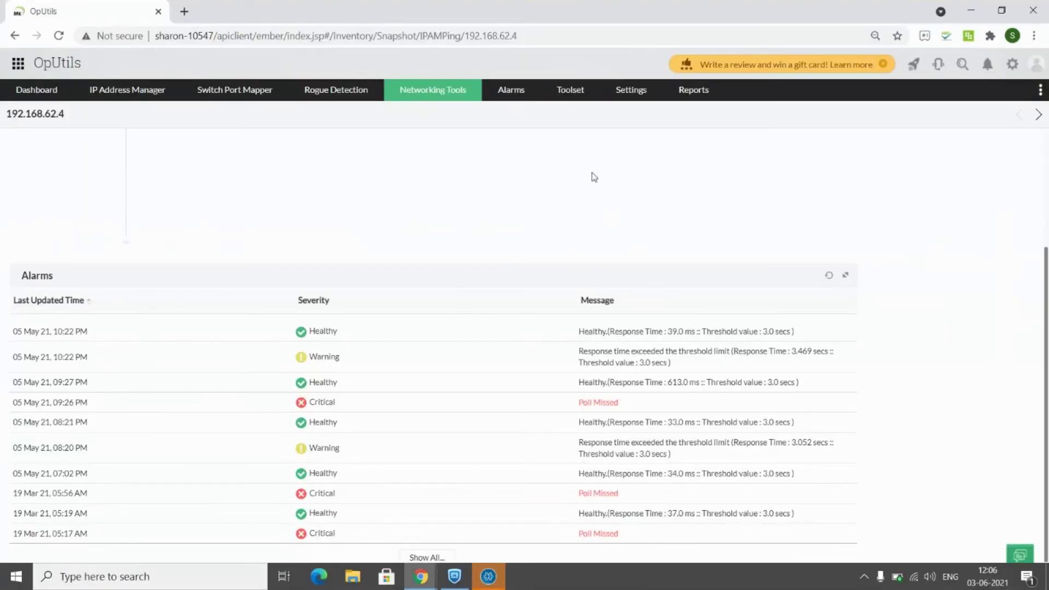
left_click(570, 89)
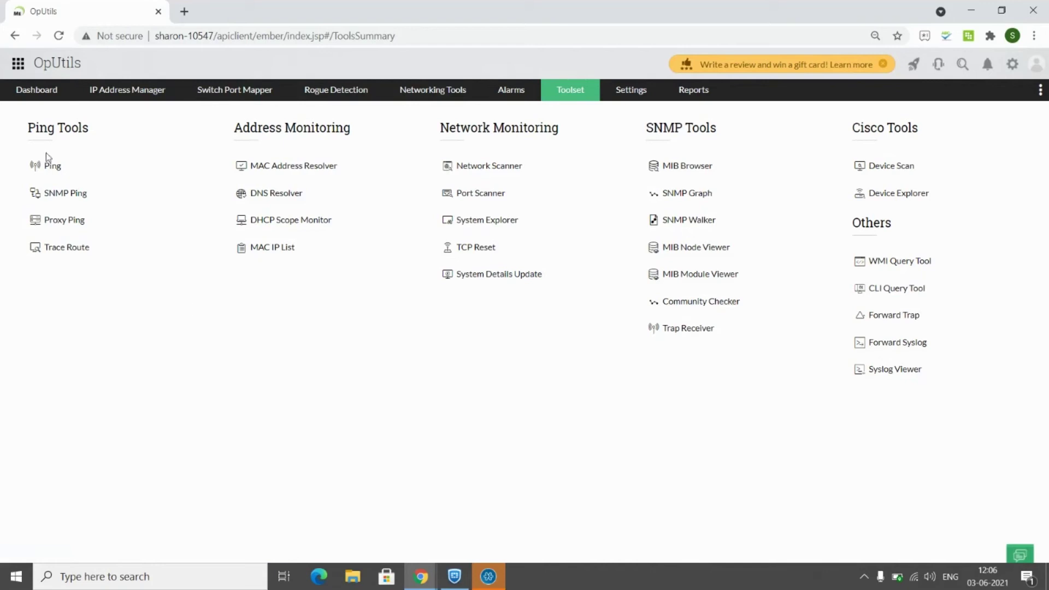
left_click(48, 167)
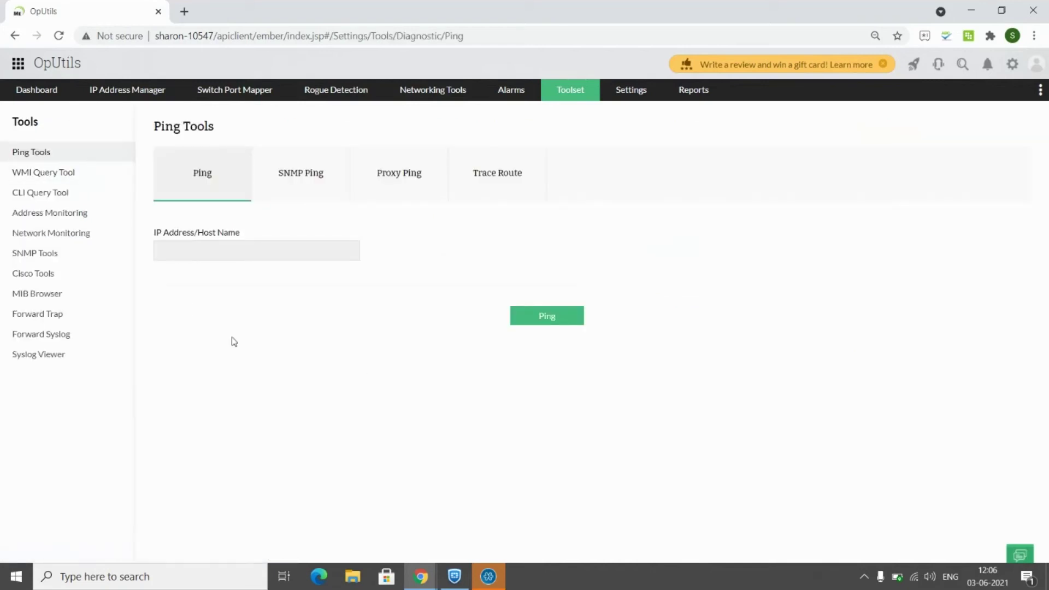
left_click(308, 179)
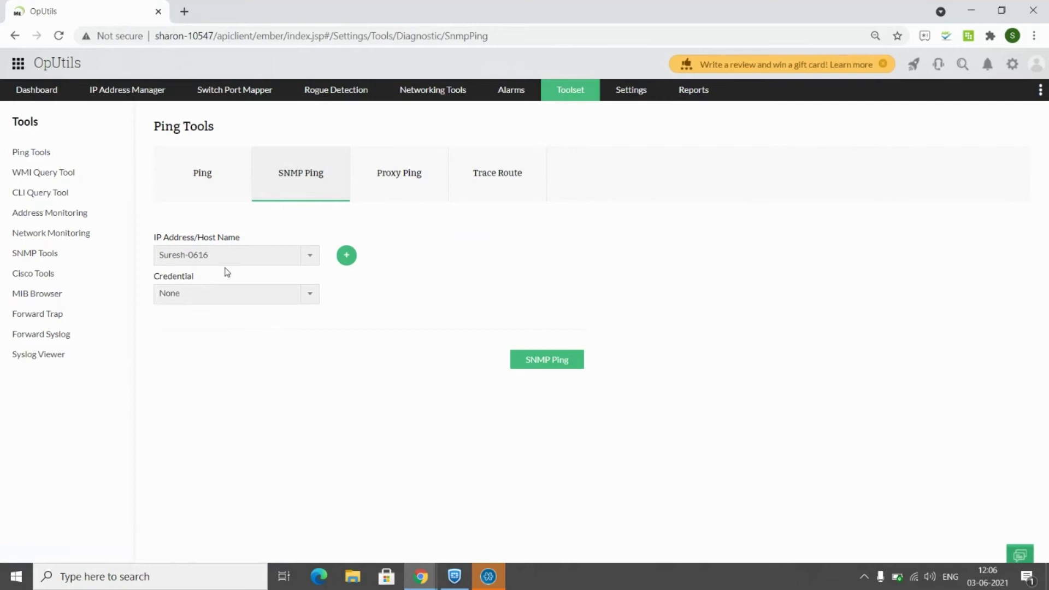
left_click(392, 202)
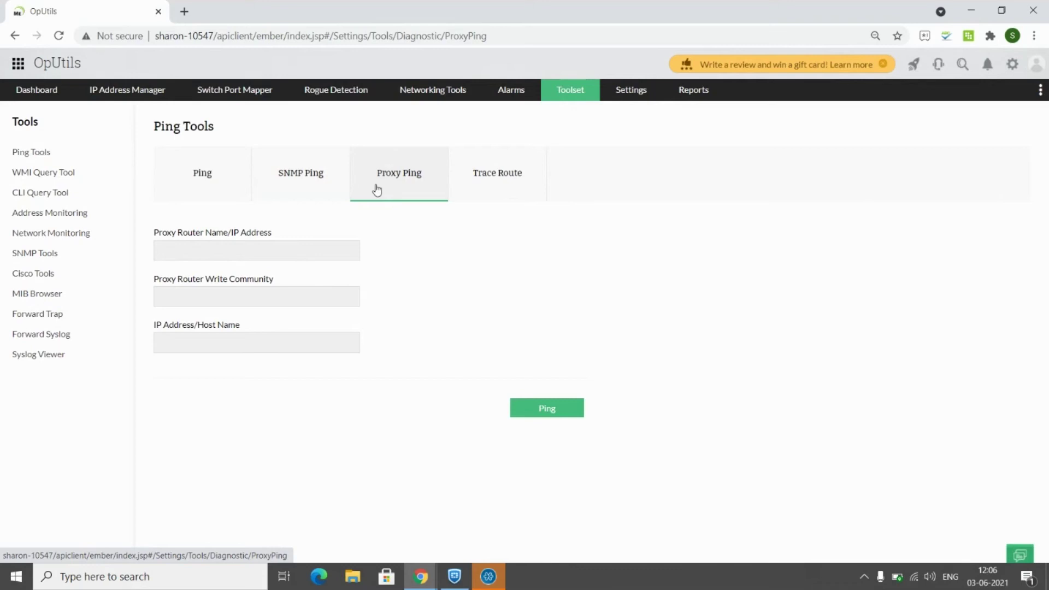
left_click(469, 178)
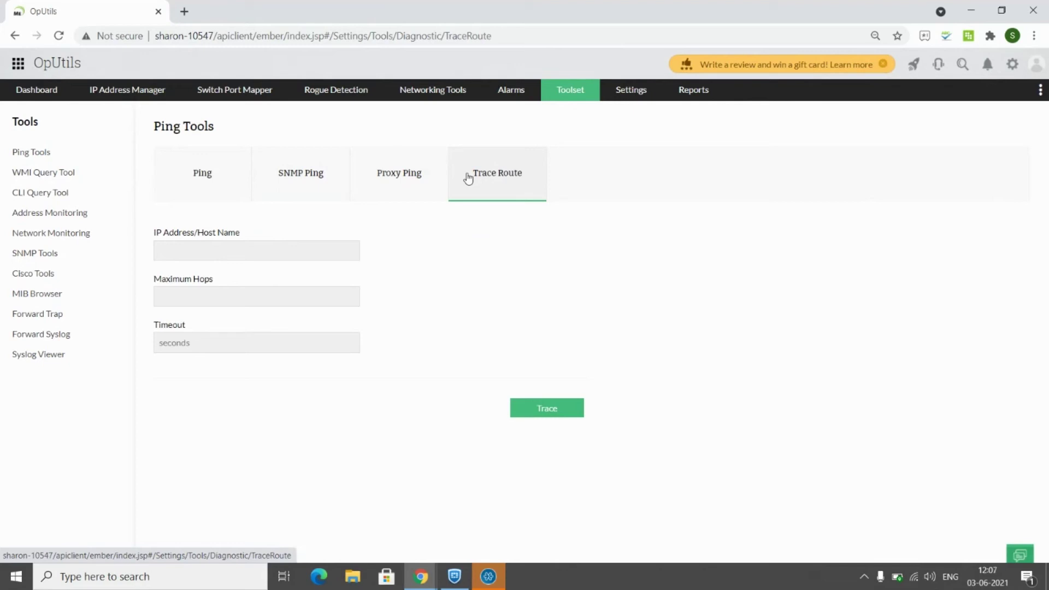
Step: Review the WMI Query Tool and the Address Monitoring tools: MAC Address Resolver, DNS Resolver, DHCP Scope Monitor and MAC IP List
left_click(51, 178)
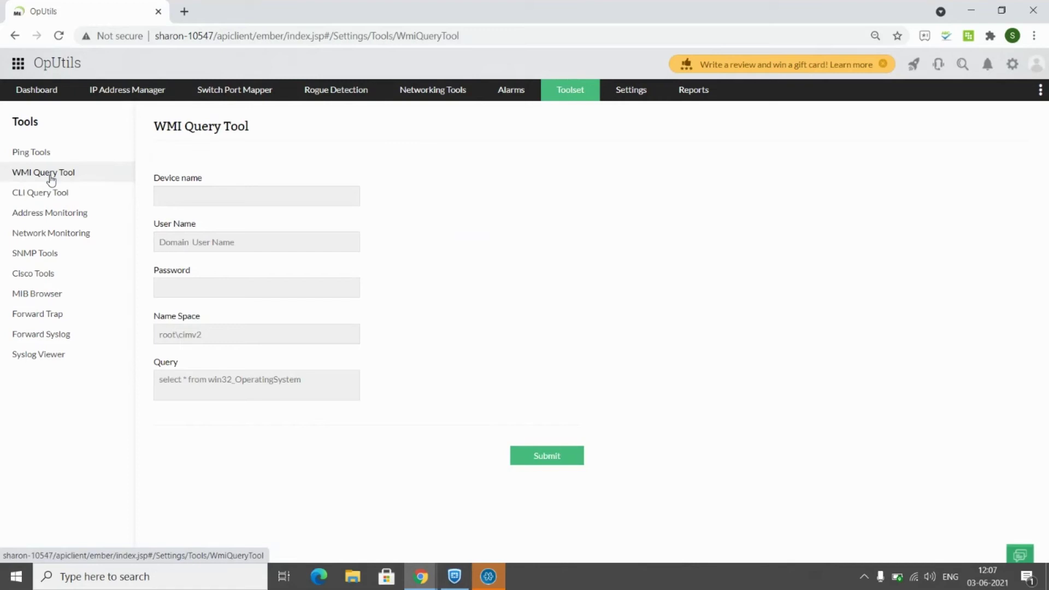
left_click(52, 213)
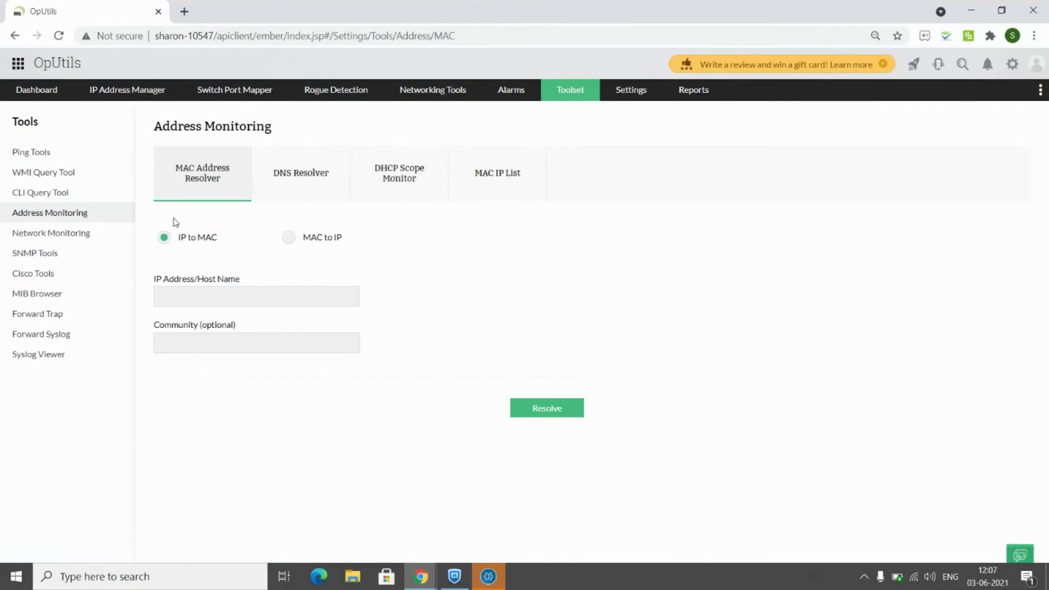
left_click(290, 181)
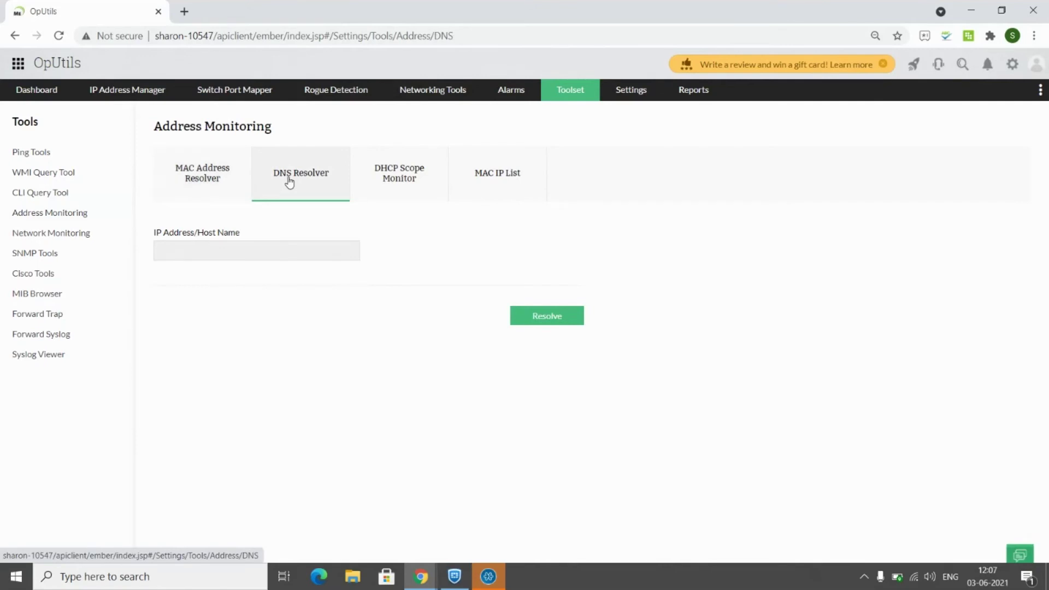
left_click(406, 186)
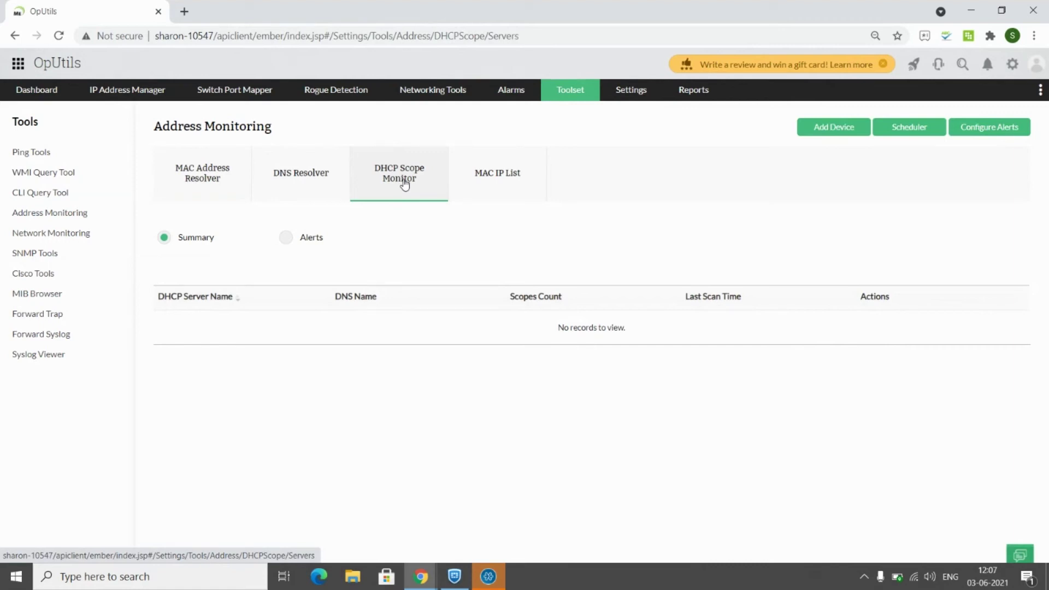
left_click(530, 173)
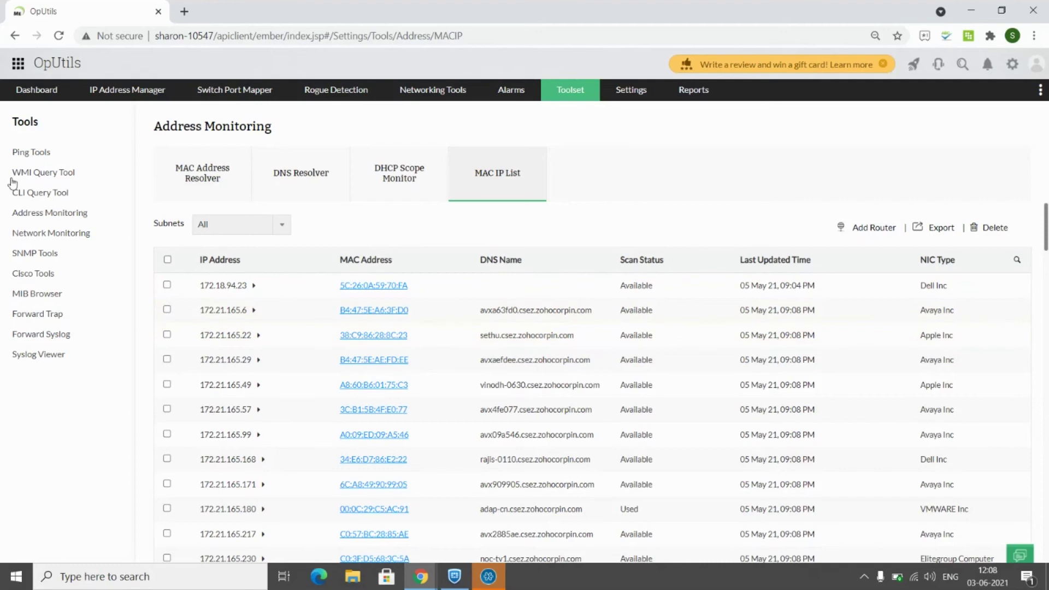
Step: Review the Network Monitoring tools: Network Scanner, Port Scanner, System Explorer, TCP Reset and System Details Update
left_click(56, 235)
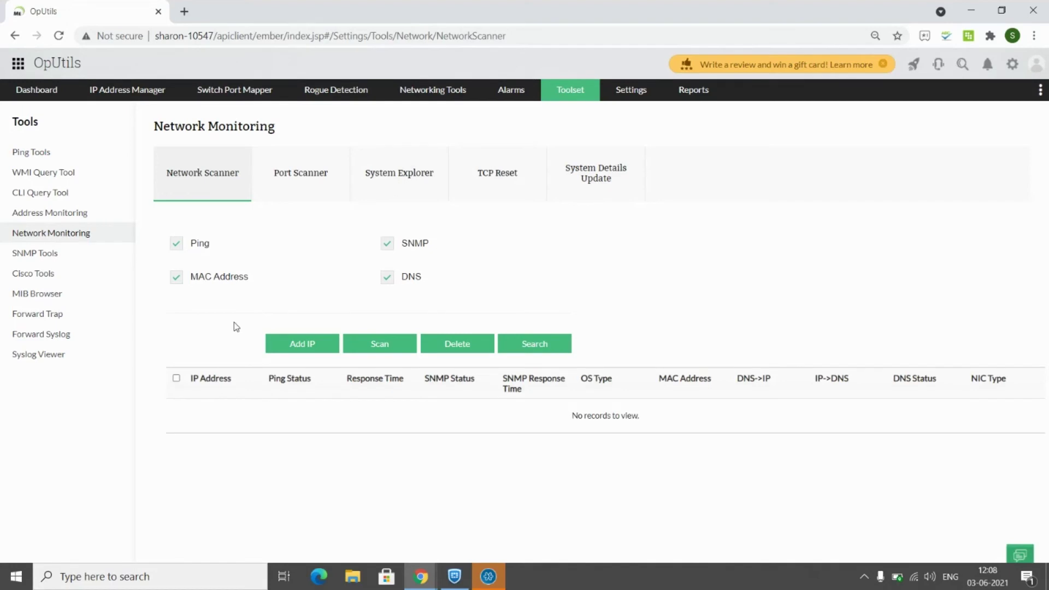
left_click(307, 184)
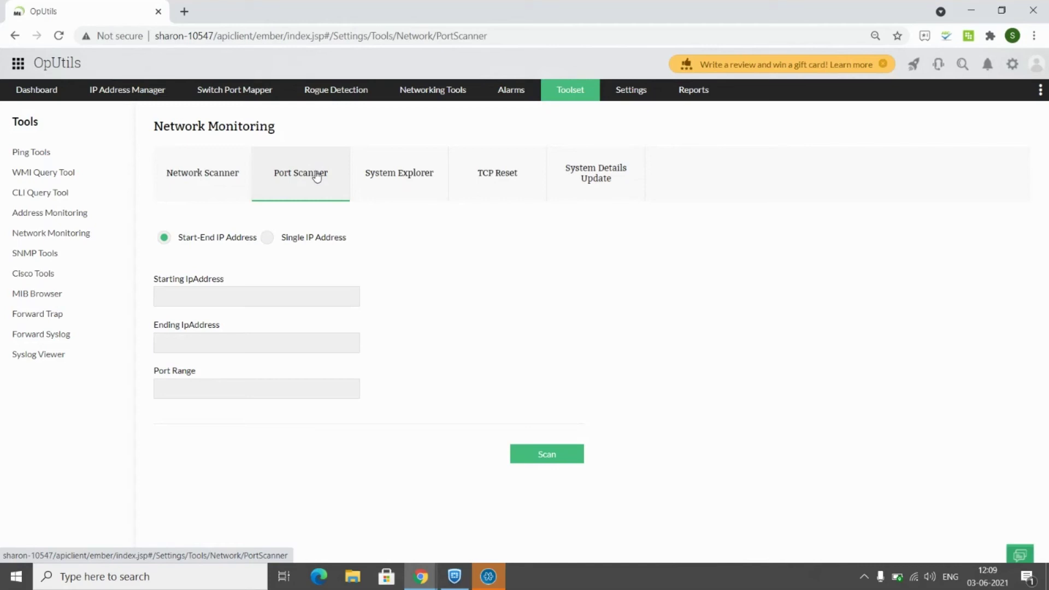
left_click(392, 174)
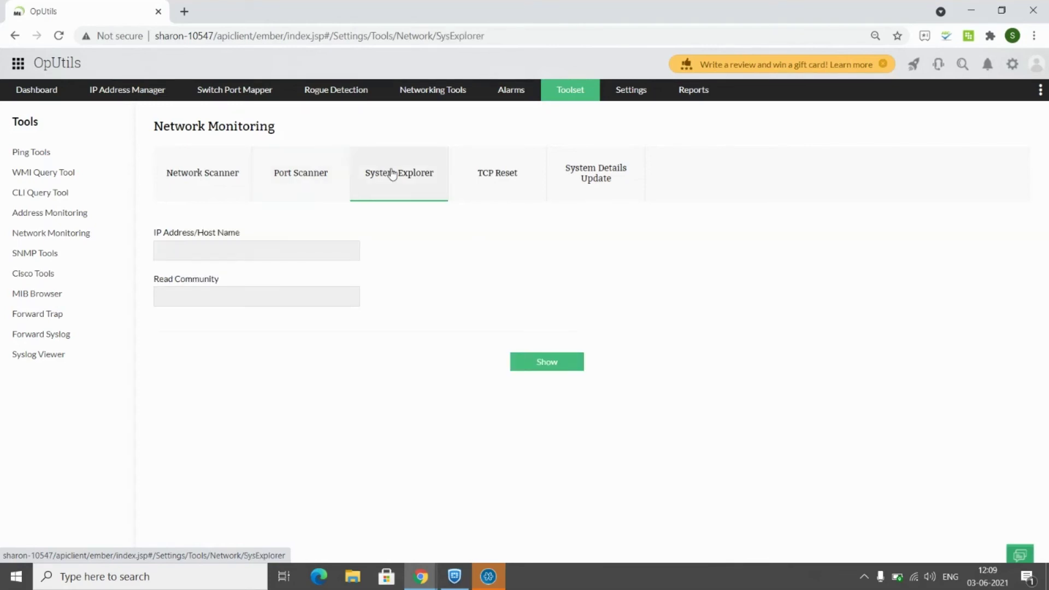
left_click(500, 157)
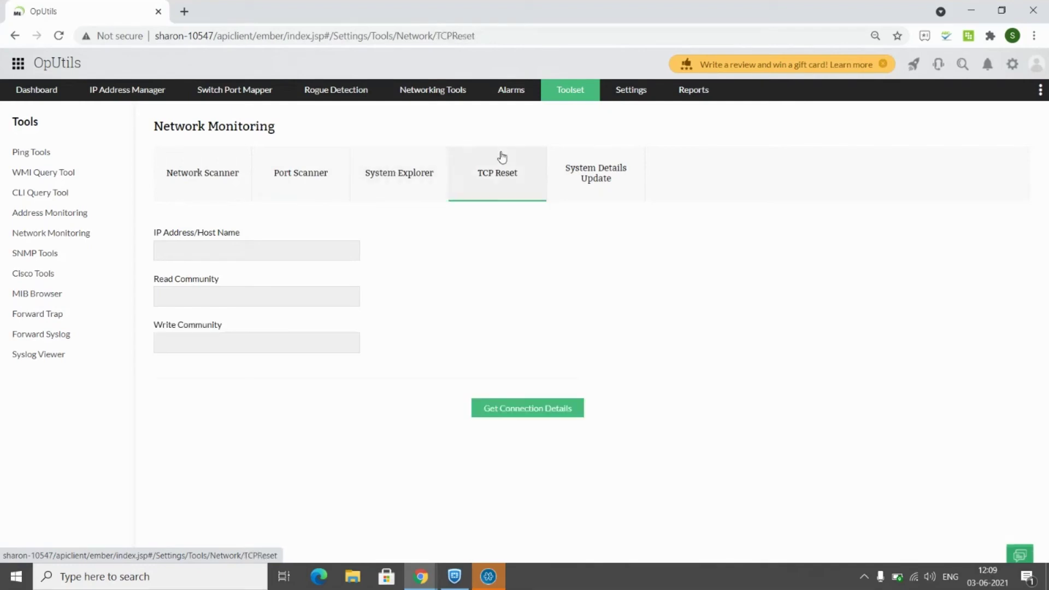
left_click(595, 170)
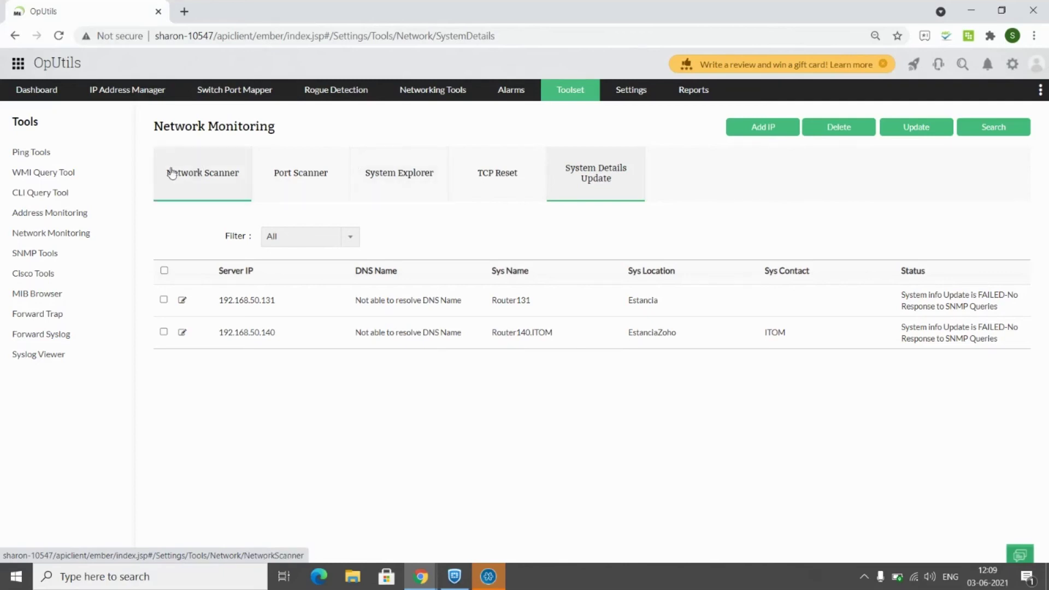
Step: Open the MIB Browser from the toolset overview and examine the RFC1213-MIB object tree down to the interface entries
left_click(572, 98)
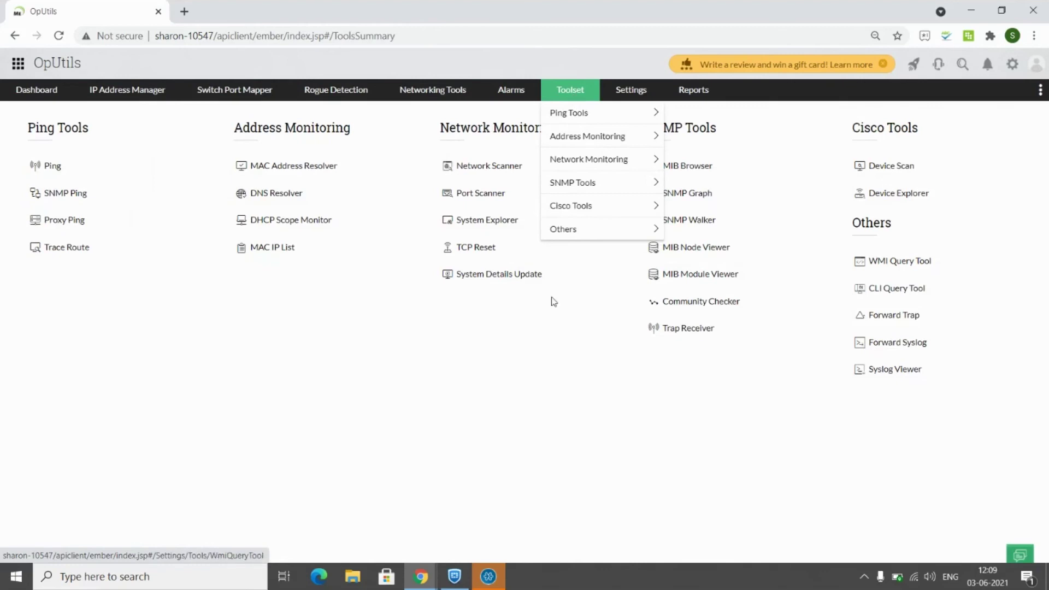
left_click(668, 168)
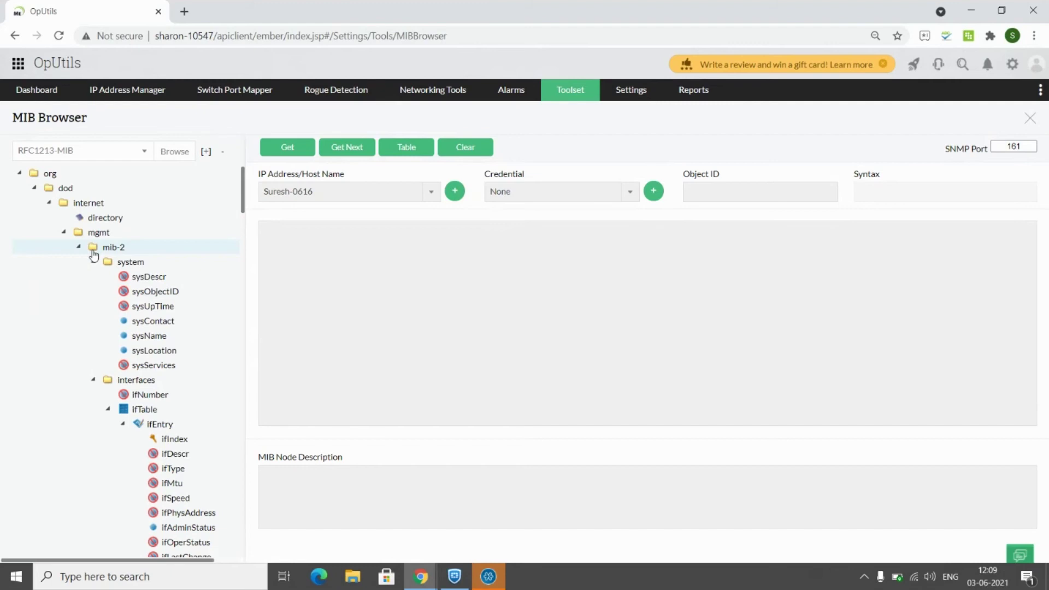
scroll(141, 364, "down", 7)
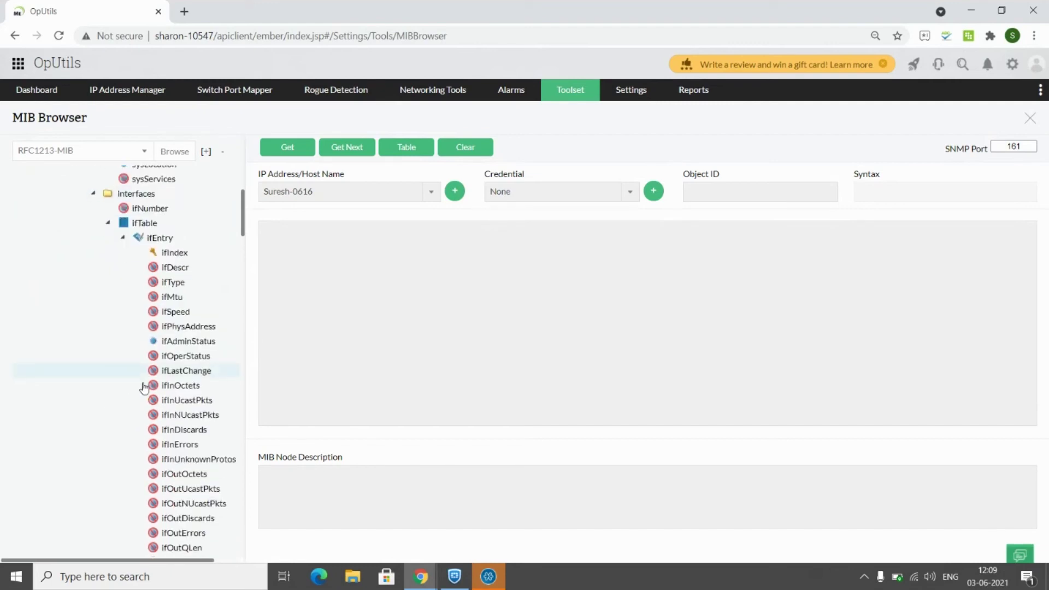
Step: Review the Cisco Device Scan and Device Explorer tools, and return to the toolset overview
left_click(582, 92)
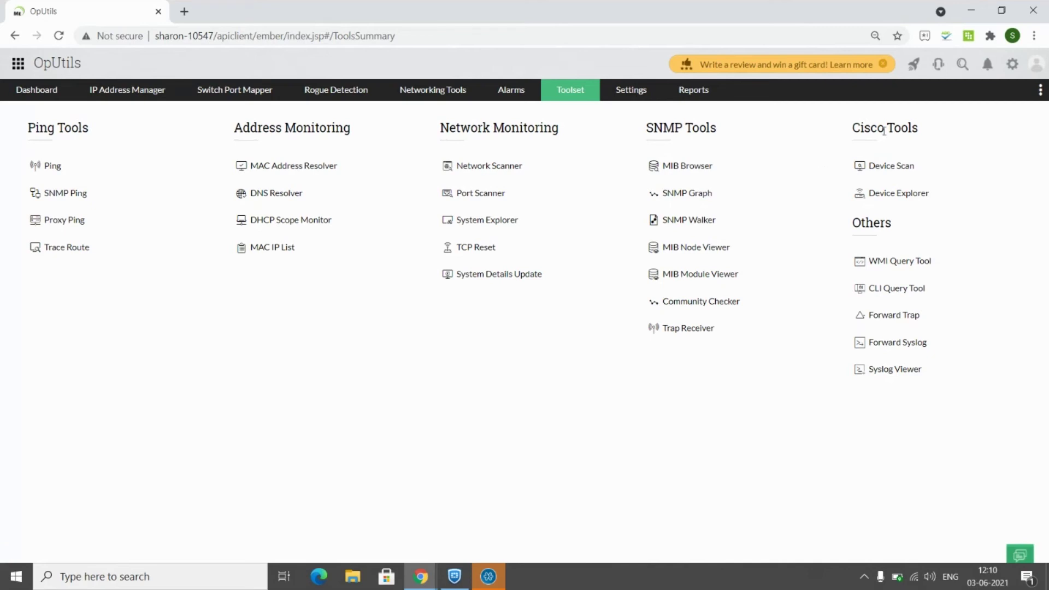
left_click(909, 167)
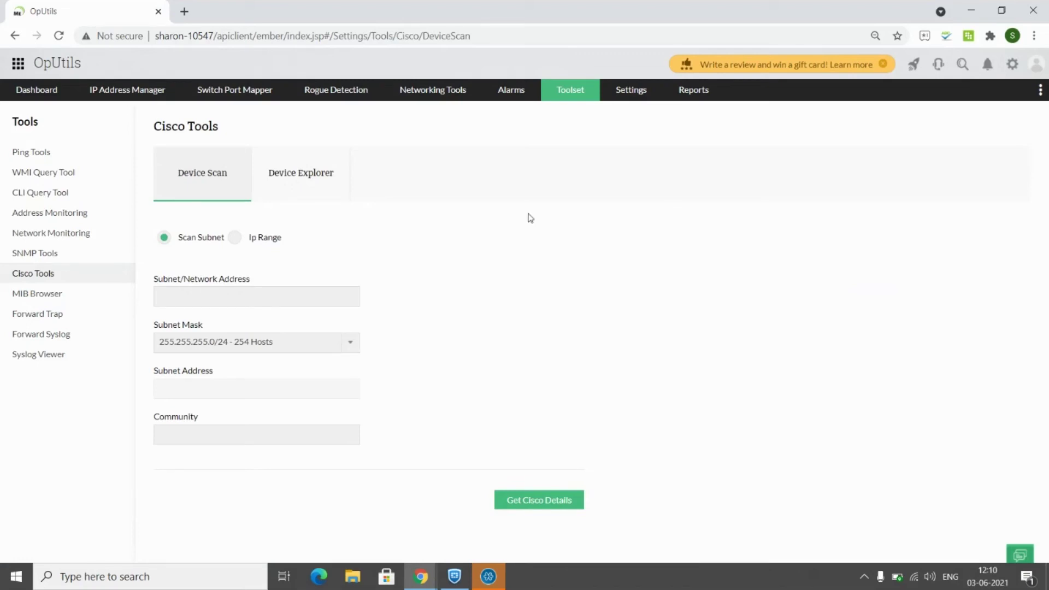
left_click(302, 163)
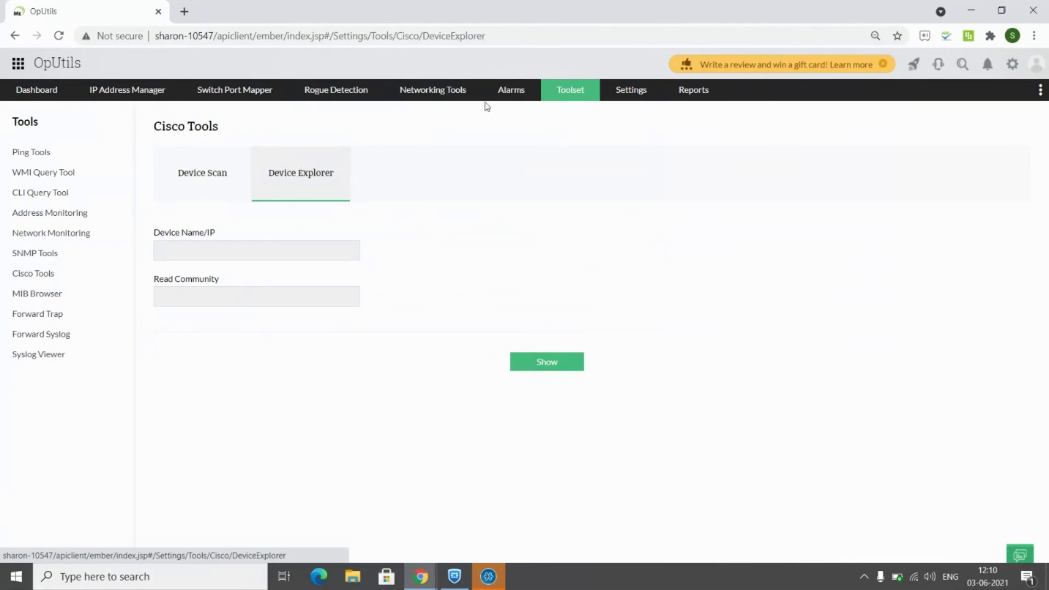
left_click(552, 98)
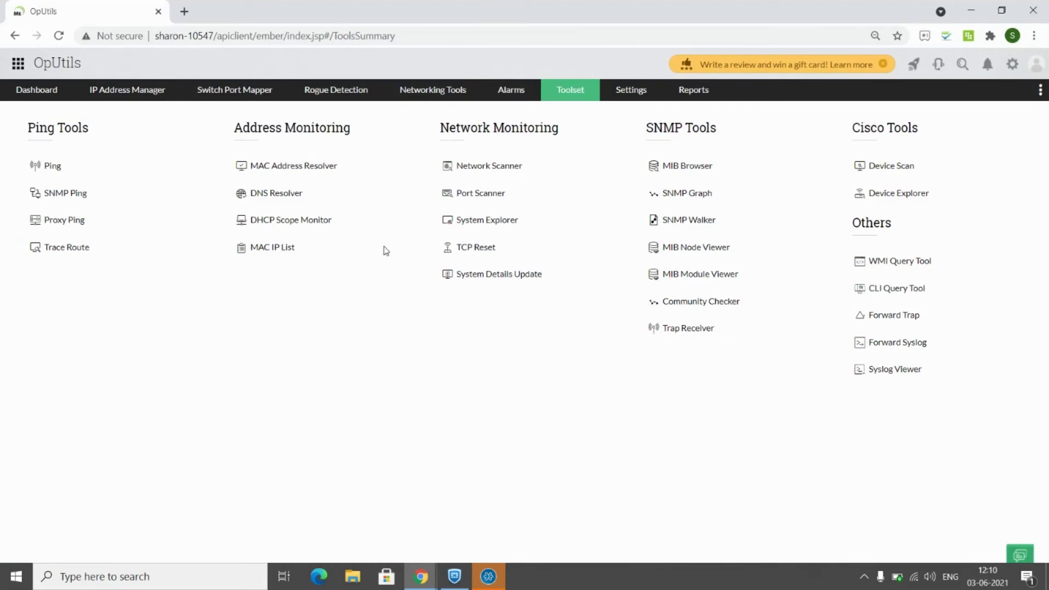
key("alt+Tab")
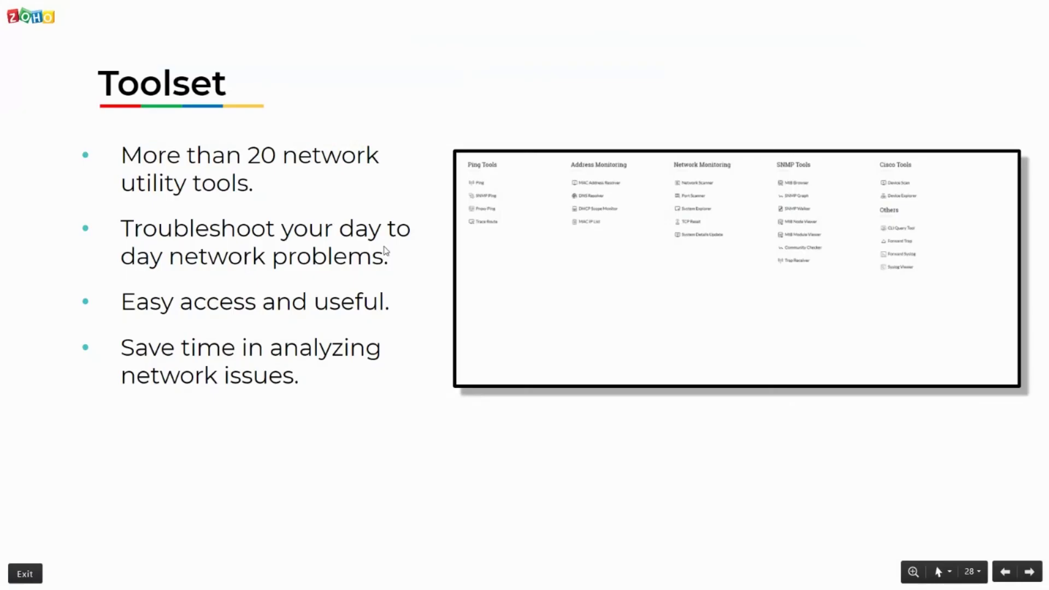
key("Right")
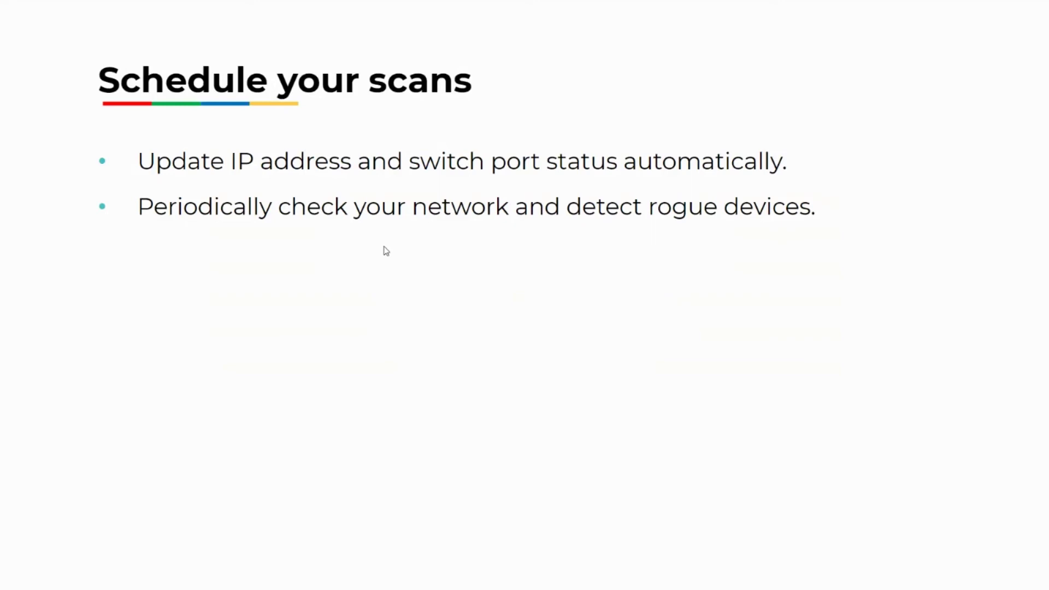
left_click(385, 247)
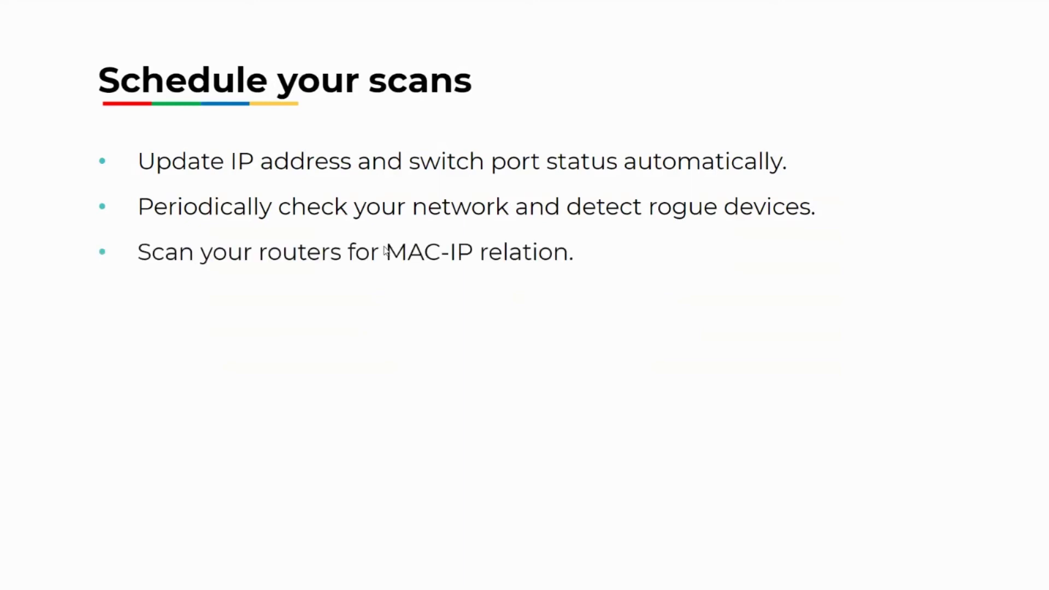
left_click(384, 248)
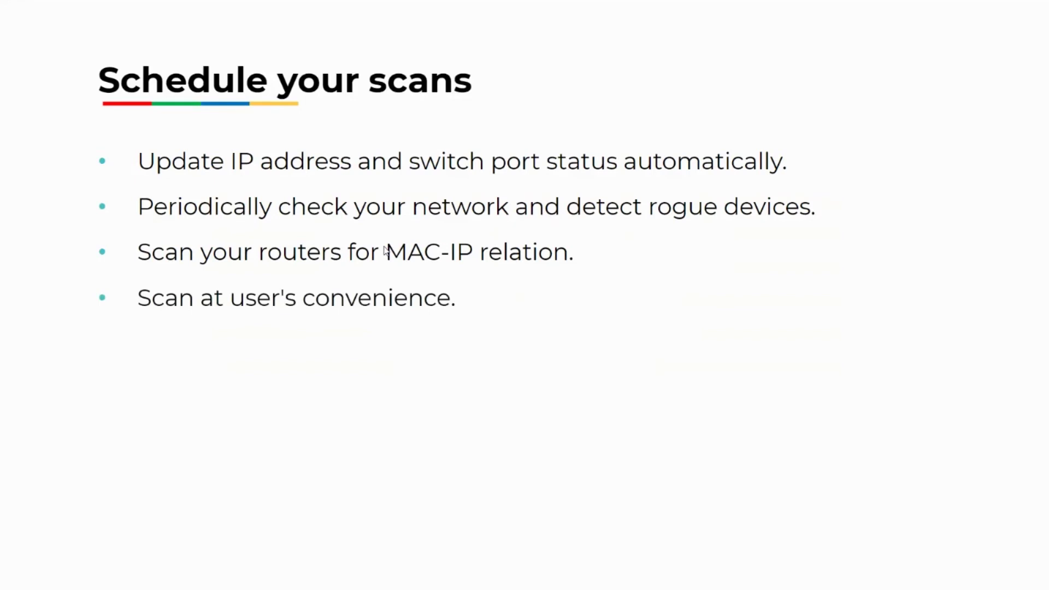
Step: Switch back to OpUtils and review the Scheduler settings for Routers, Active Directory and IP Address Manager
key("alt+Tab")
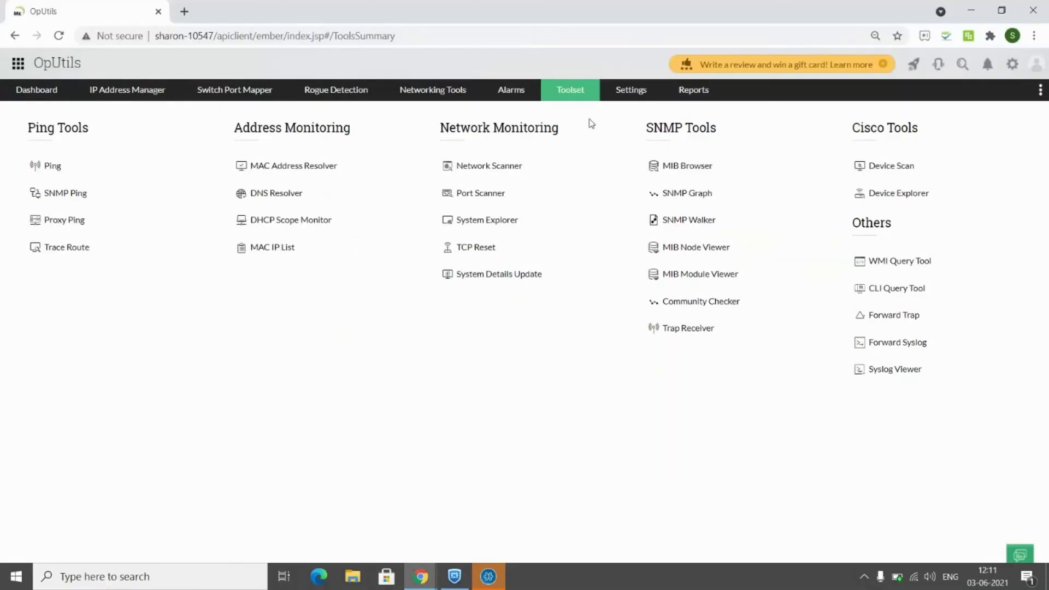
left_click(620, 96)
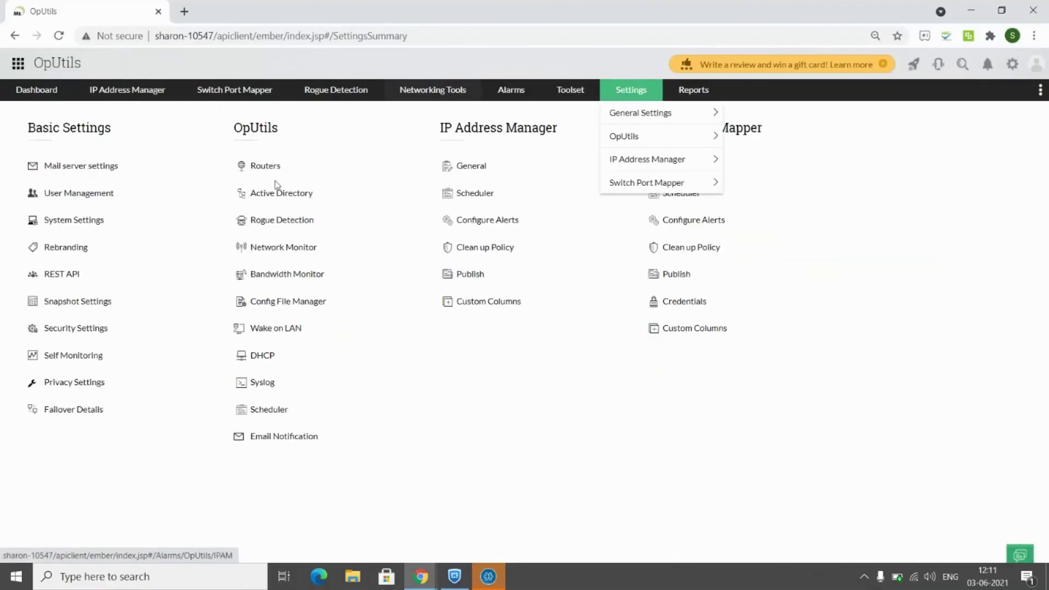
left_click(266, 409)
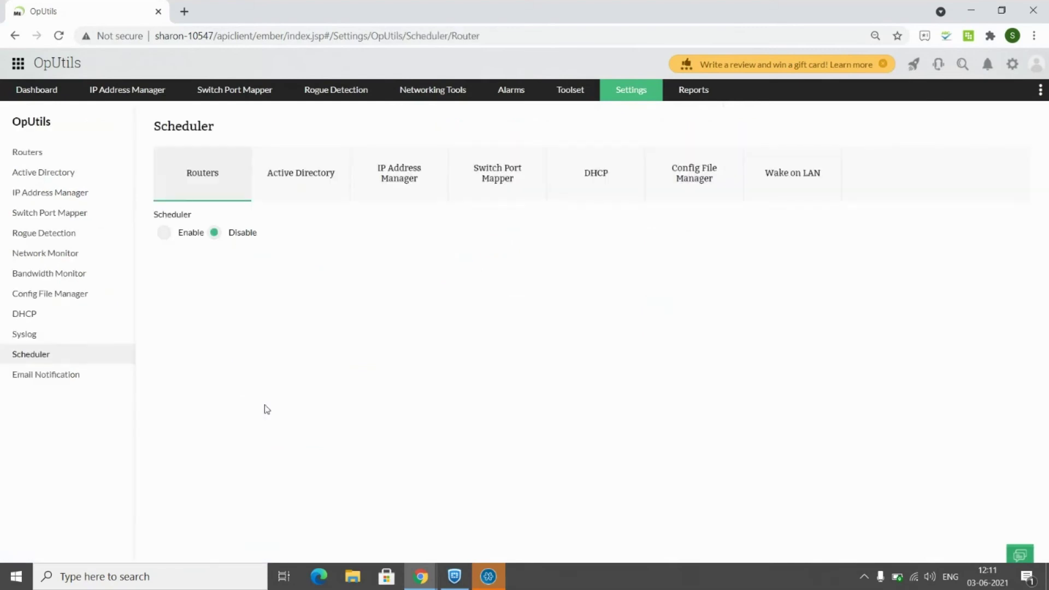
left_click(321, 165)
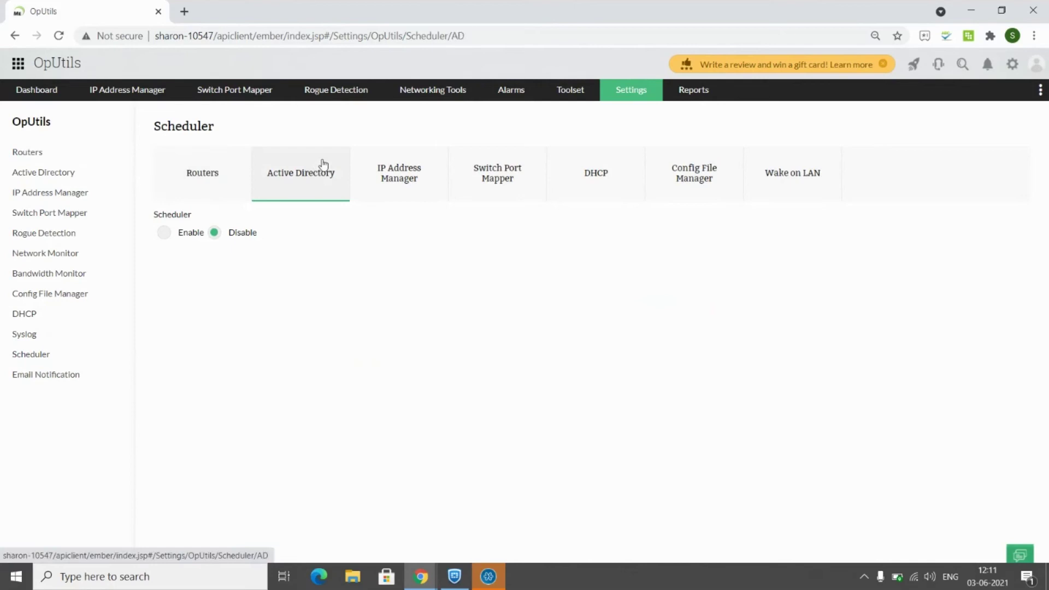
left_click(389, 182)
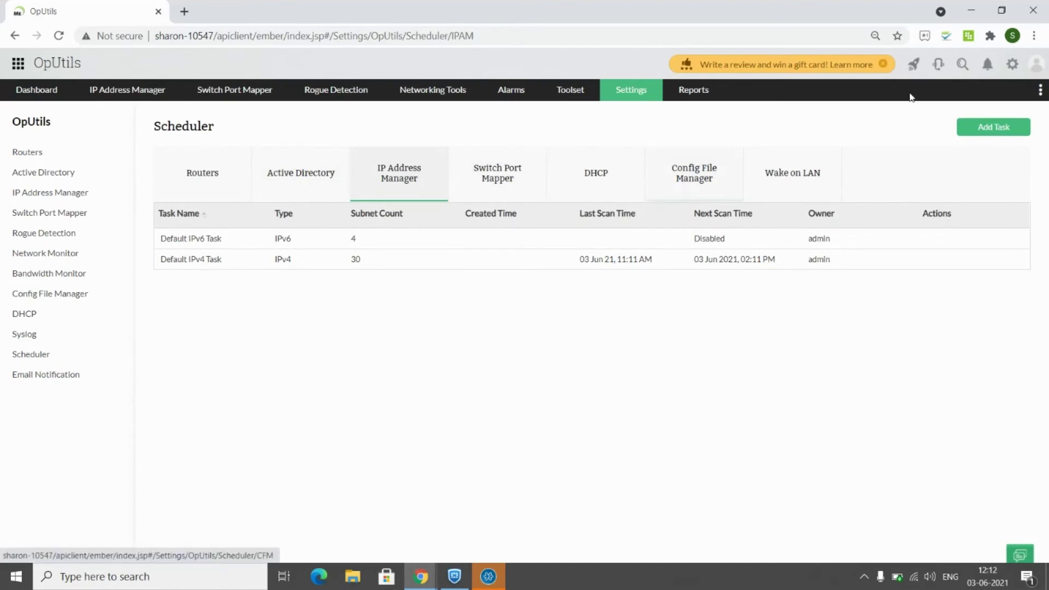
Step: Start a new IP Address Manager scan task with subnet 172.18.94.0, review its schedule options, and close it without saving
left_click(986, 130)
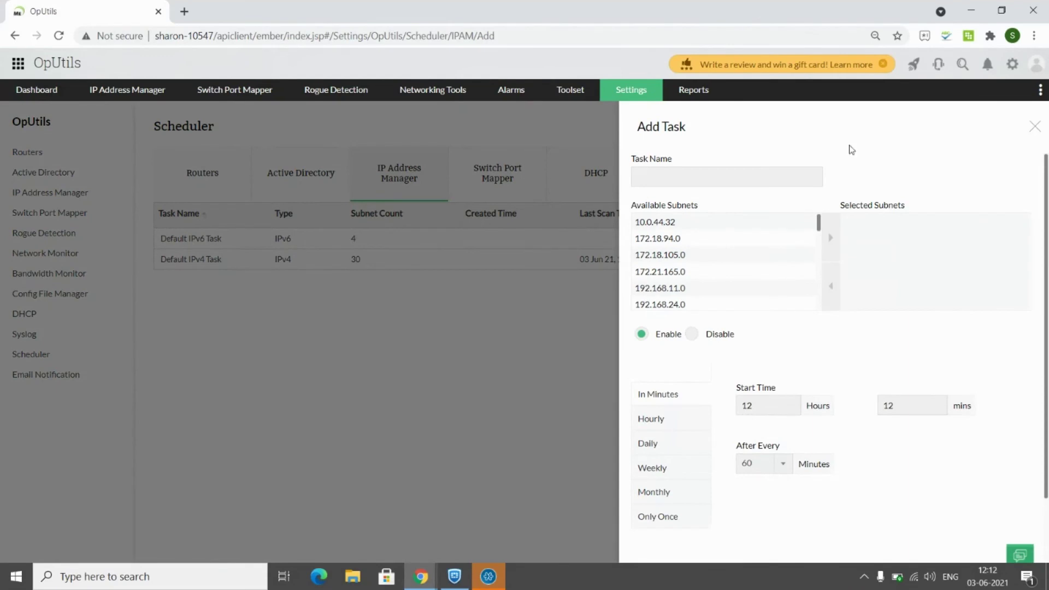
left_click(734, 238)
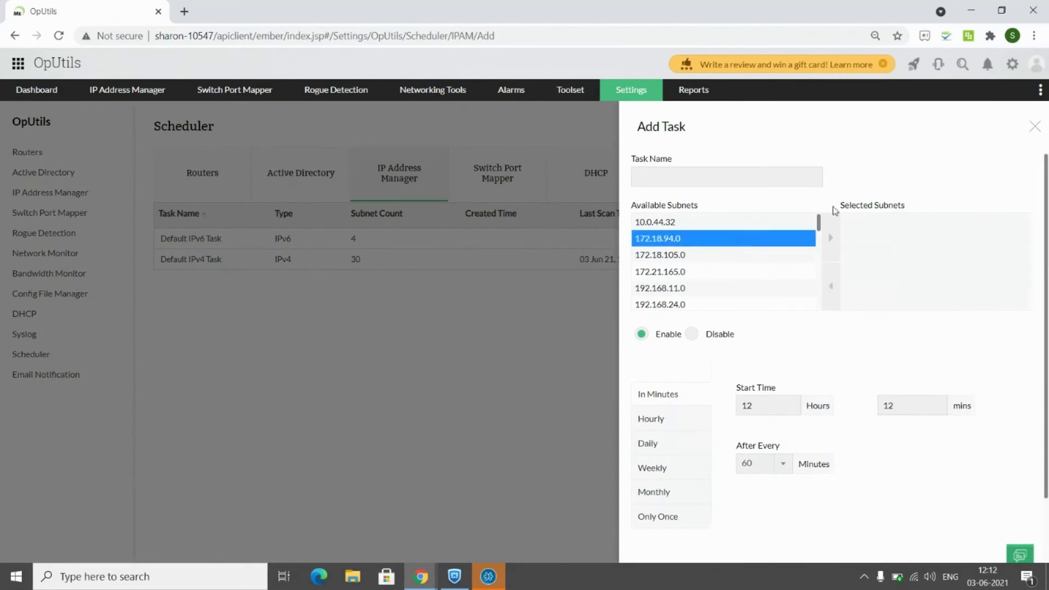
left_click(828, 241)
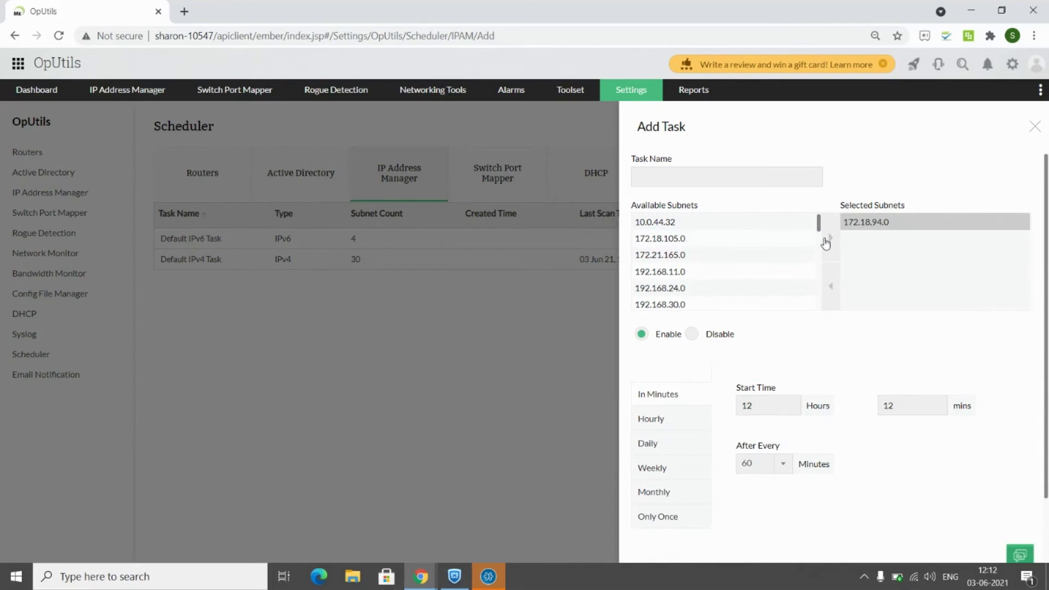
scroll(739, 388, "down", 2)
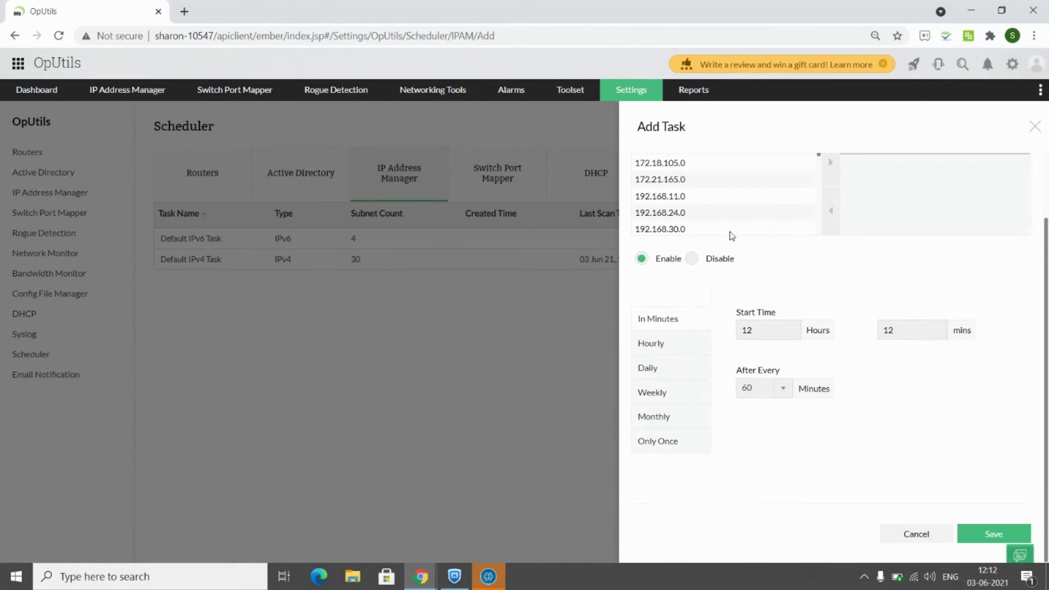
scroll(733, 237, "up", 1)
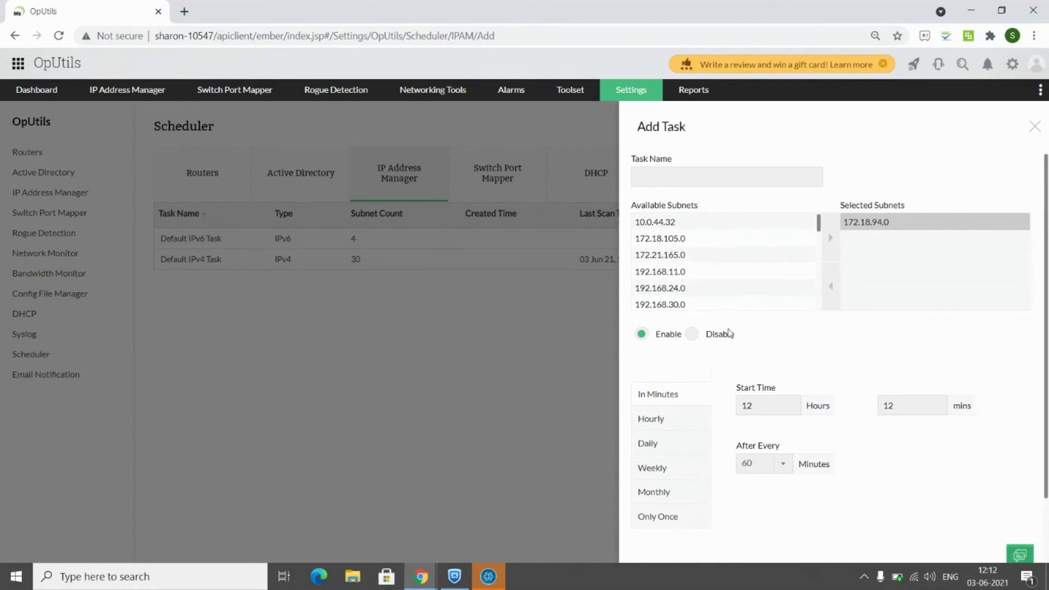
scroll(698, 481, "down", 2)
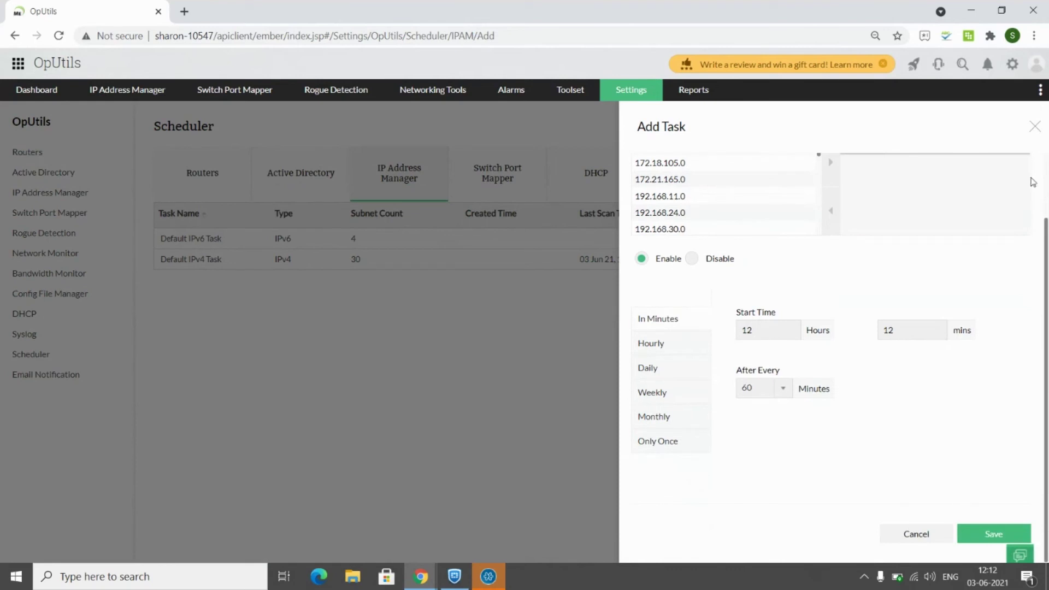
left_click(1037, 125)
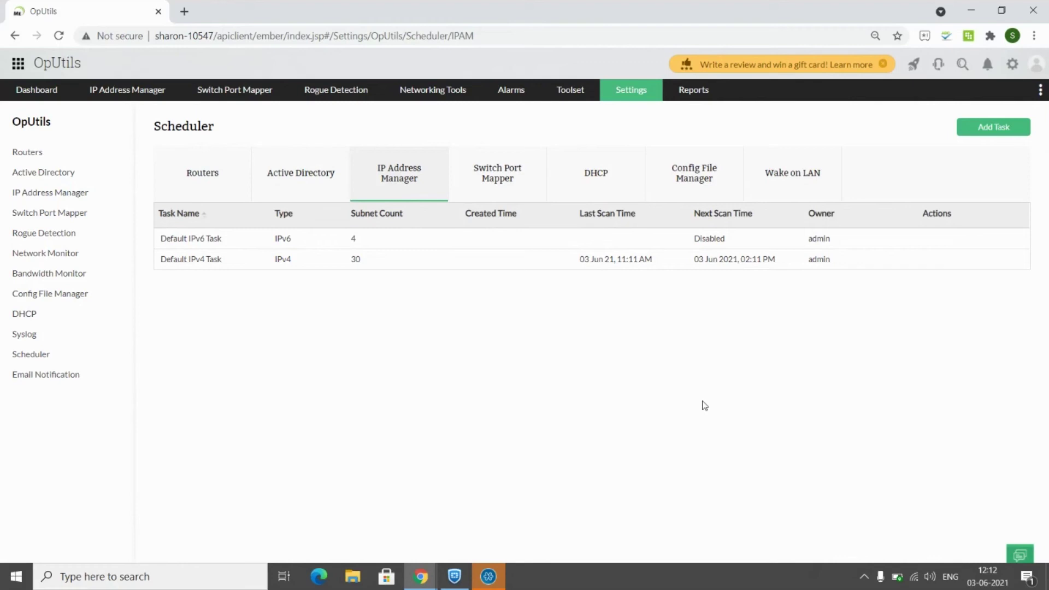
key("alt+Tab")
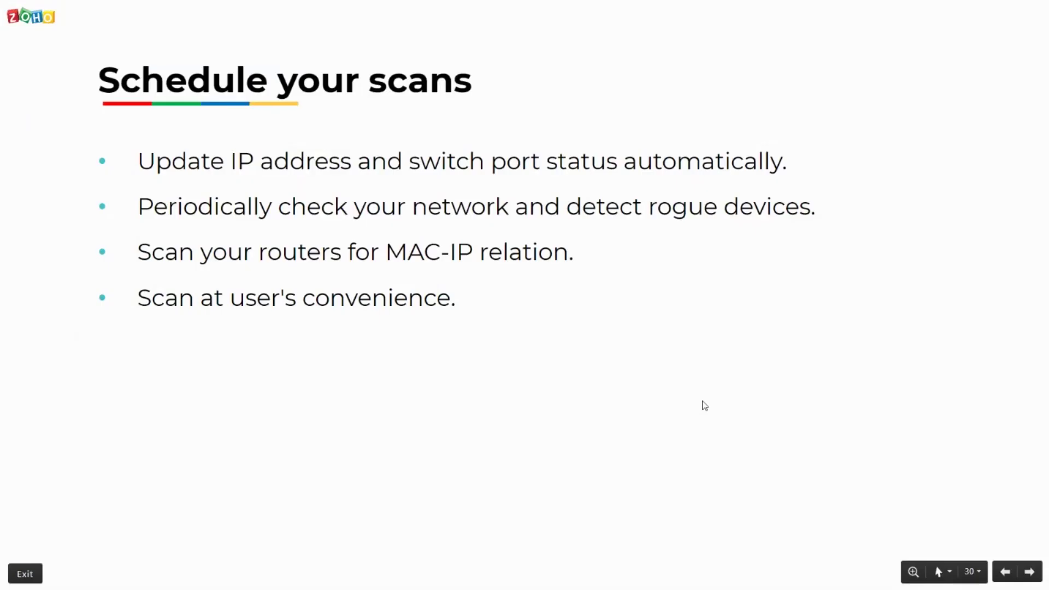
key("Right")
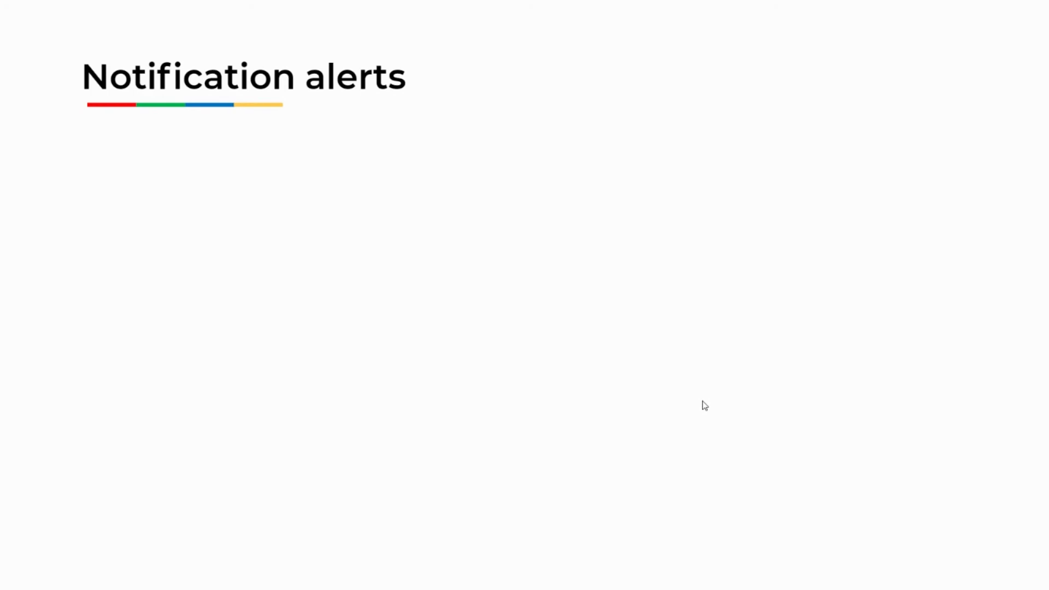
key("Right")
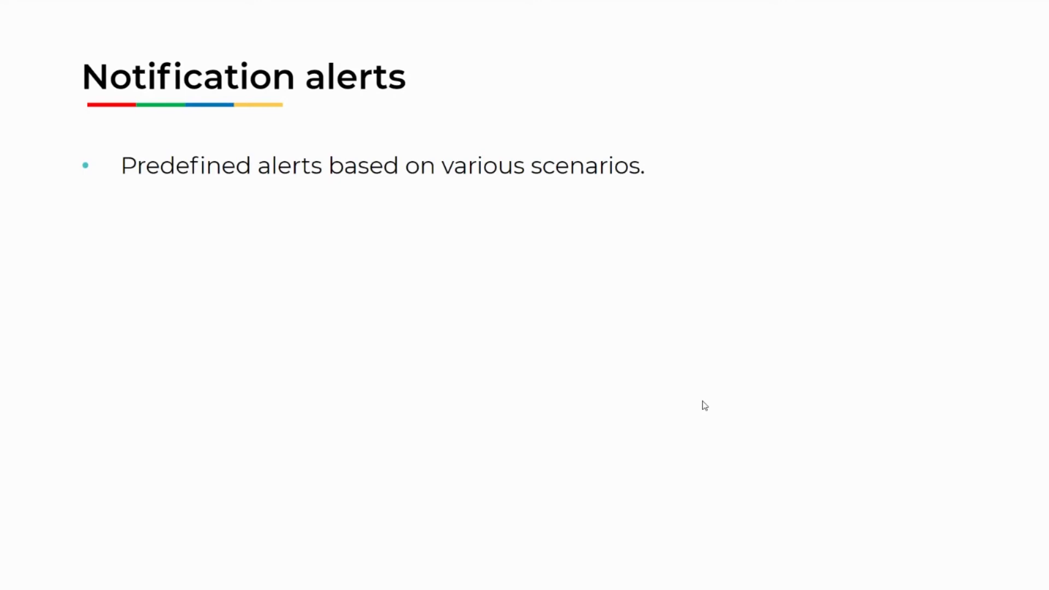
key("Right")
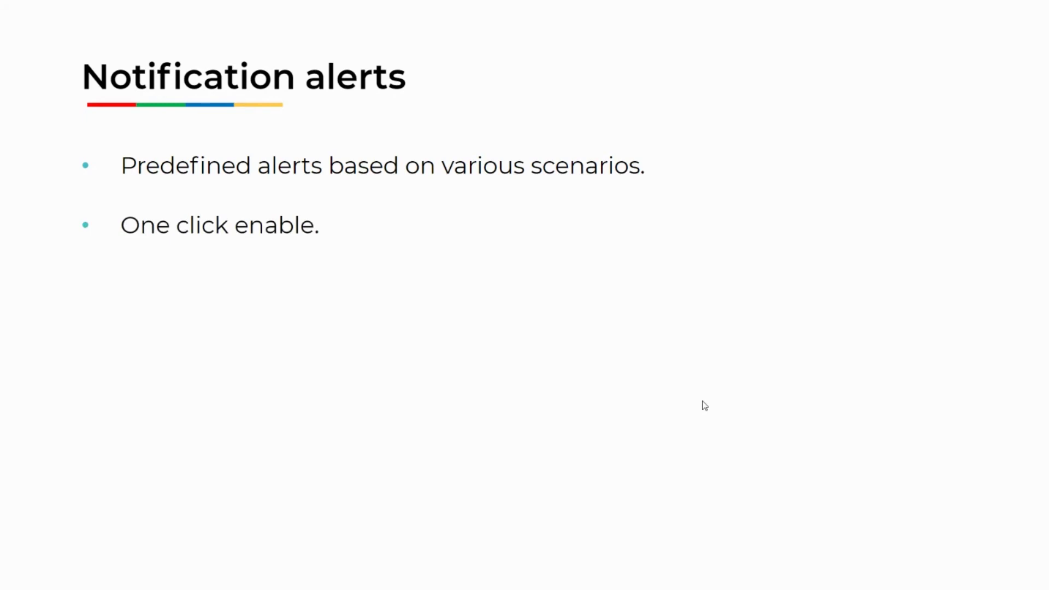
key("Right")
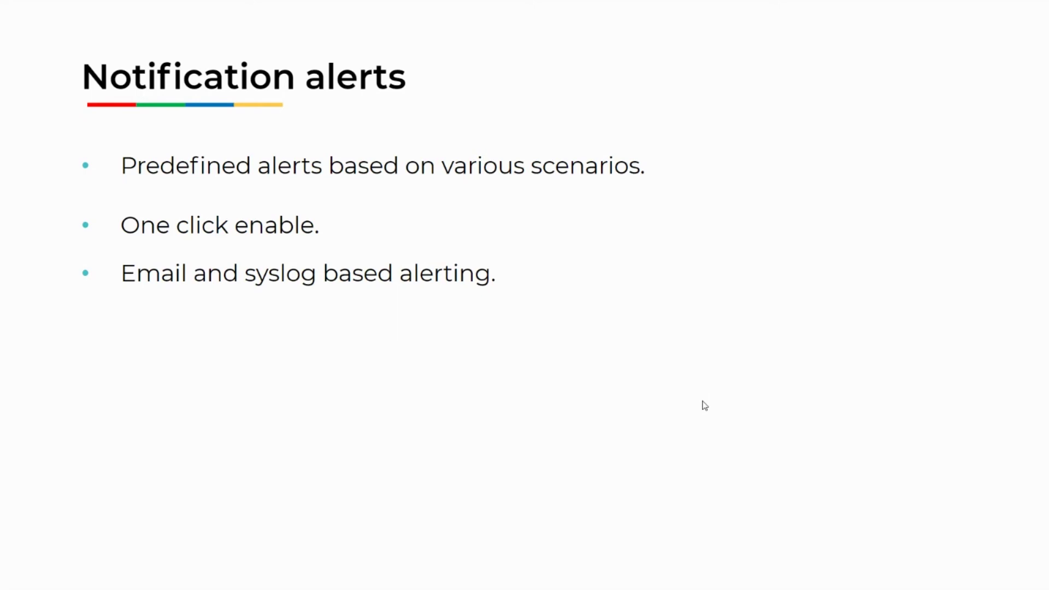
Step: Switch back to OpUtils and review the notification events in the IP Address Manager's Configure Alerts settings
key("alt+Tab")
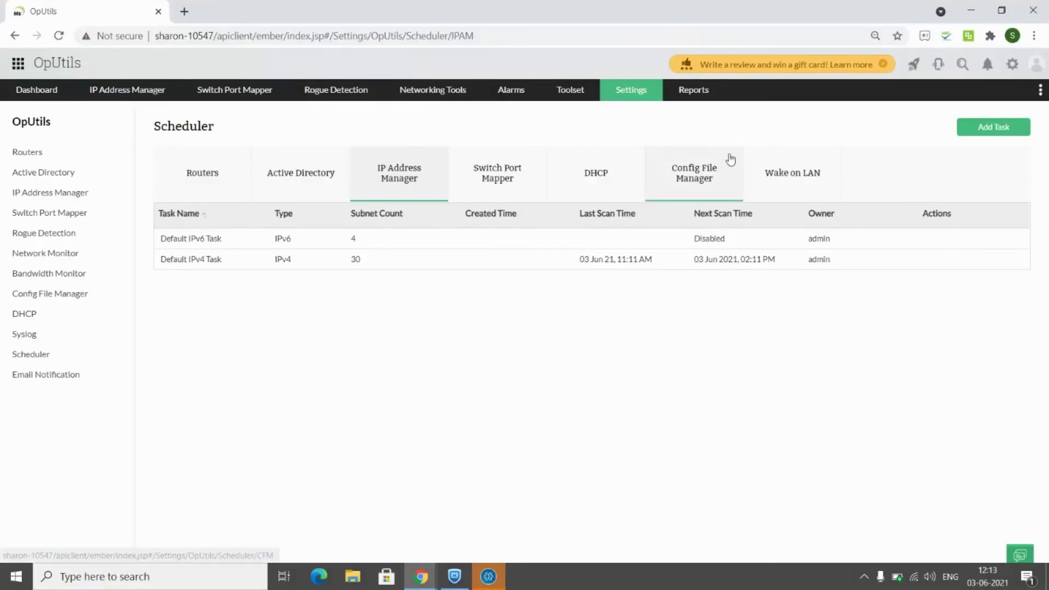
left_click(635, 92)
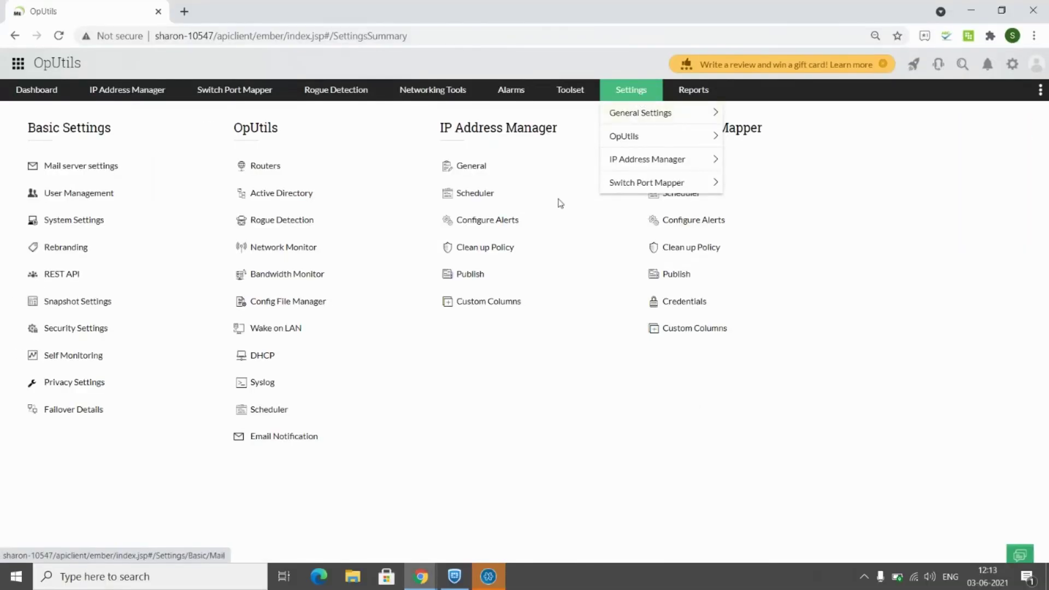
left_click(495, 226)
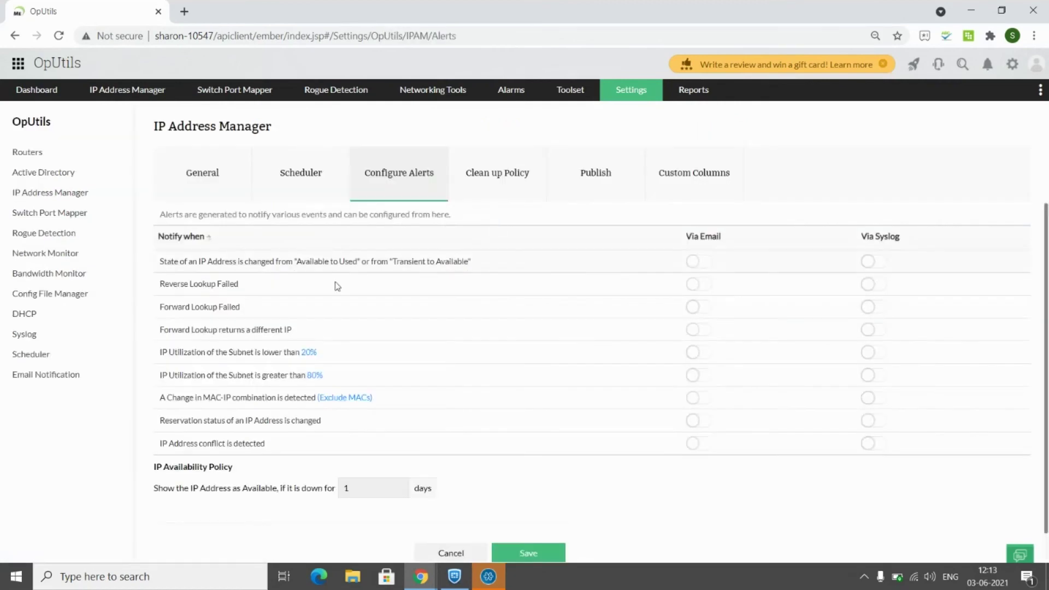
scroll(337, 286, "down", 1)
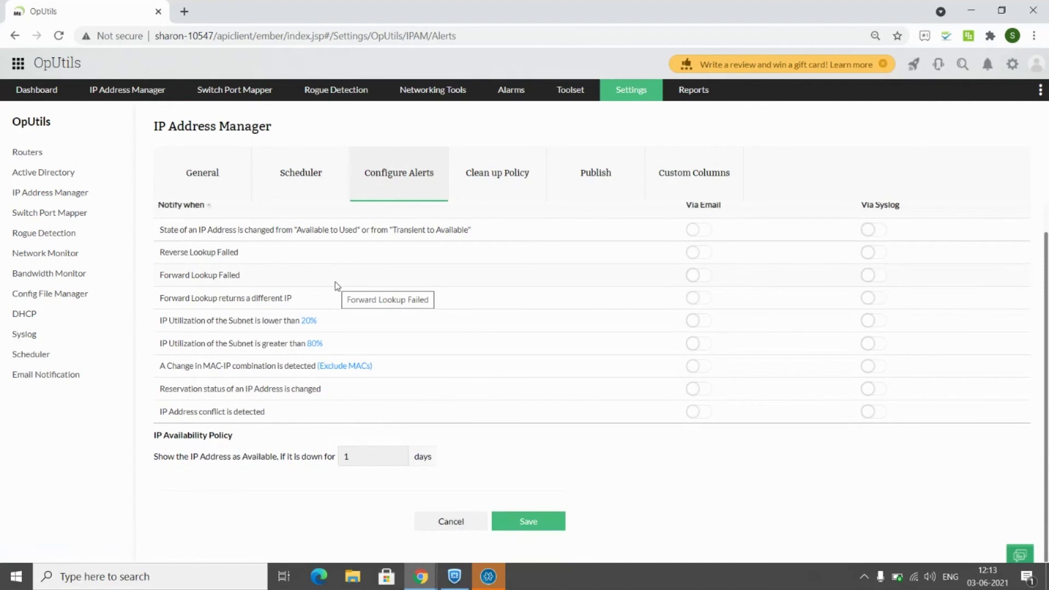
scroll(336, 286, "up", 1)
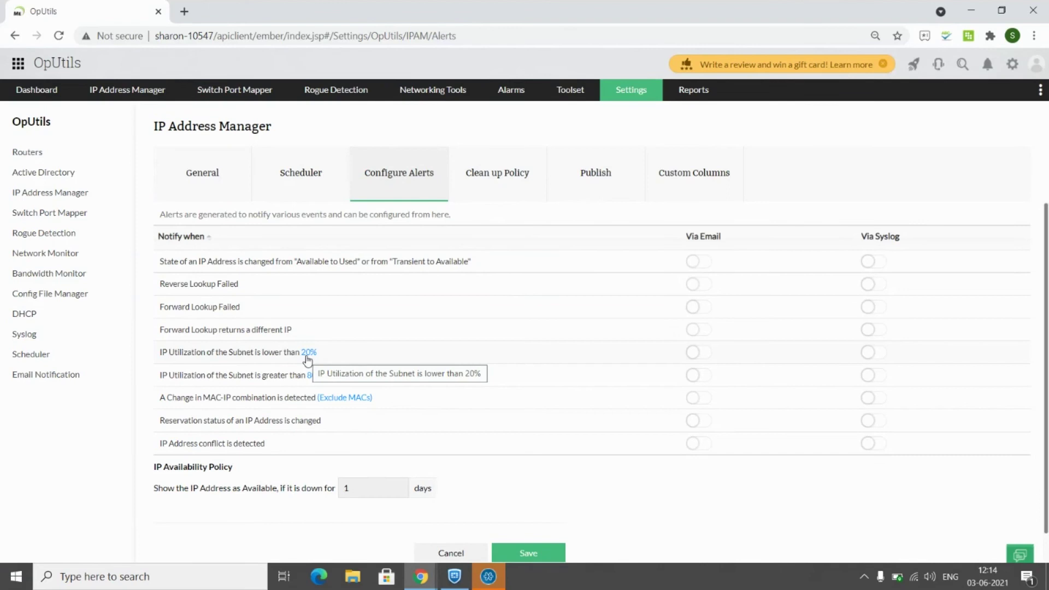
Step: Inspect the threshold of the low subnet IP utilization alert, and try its email notification on and off
left_click(307, 353)
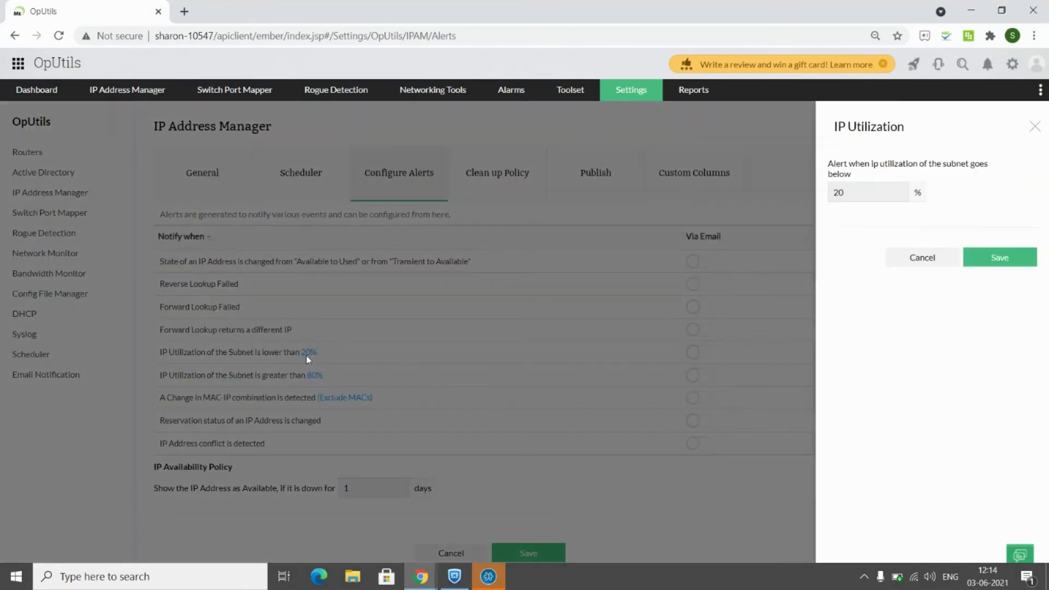
left_click(858, 196)
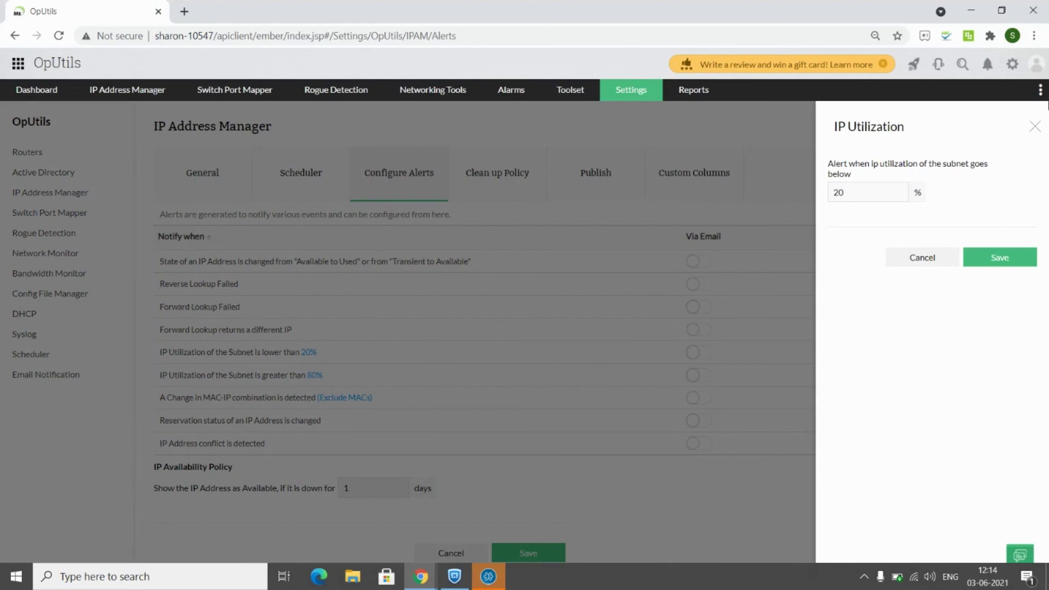
left_click(1035, 134)
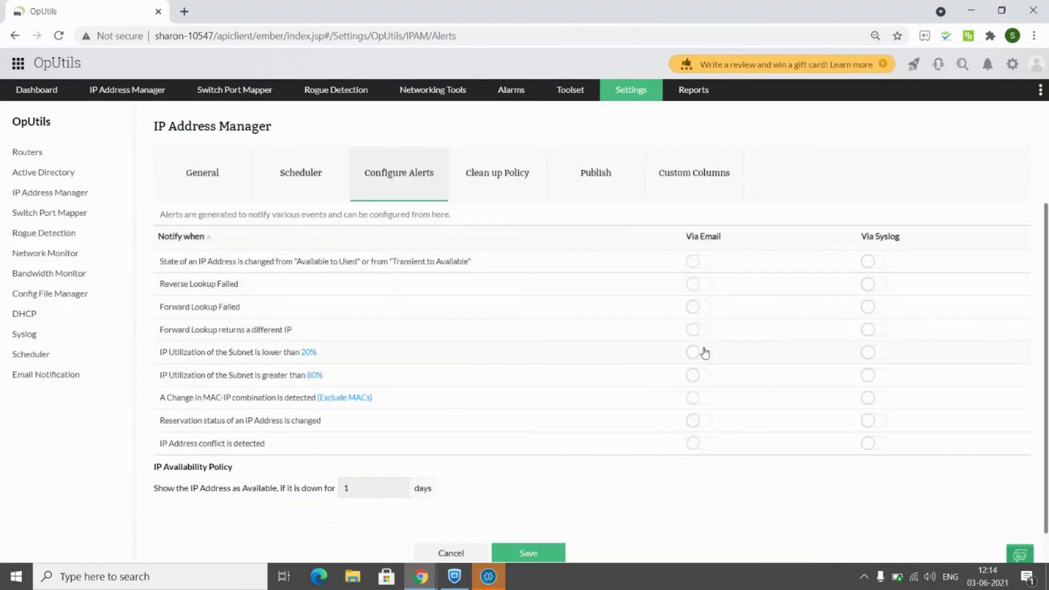
left_click(704, 352)
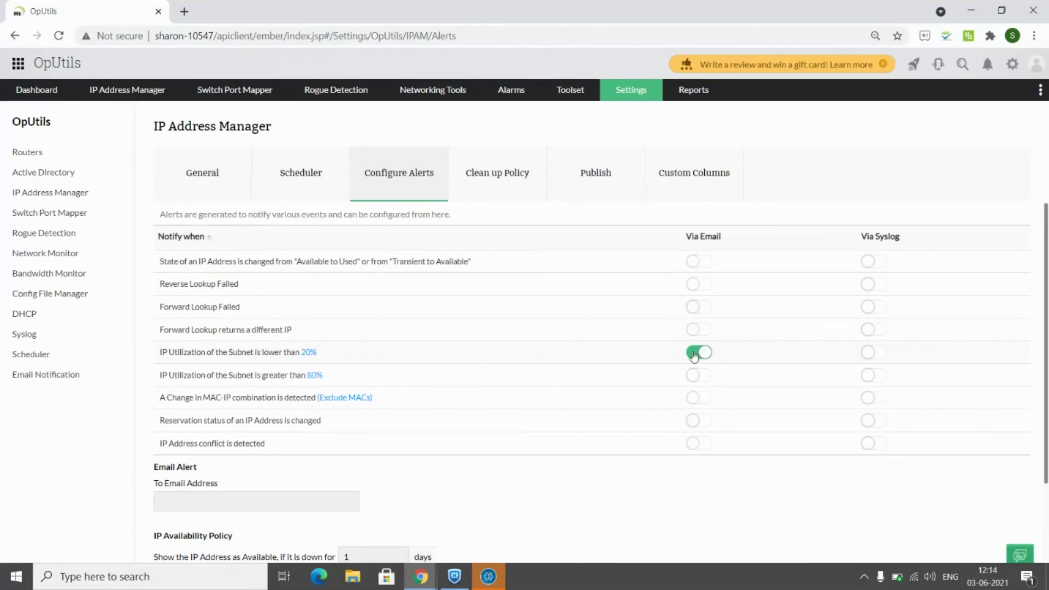
left_click(703, 353)
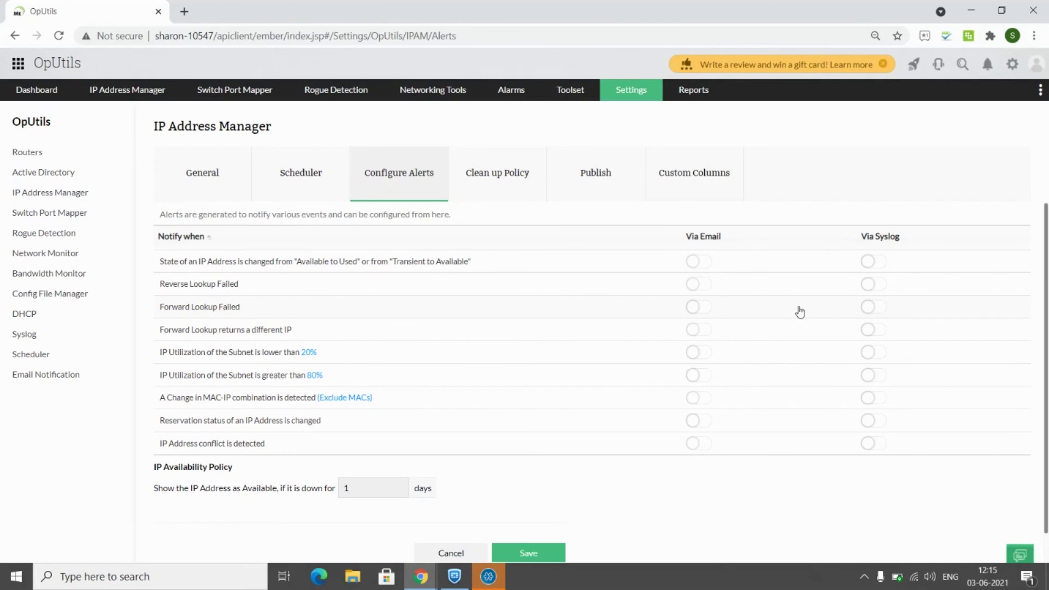
key("alt+Tab")
key("Right")
key("Right")
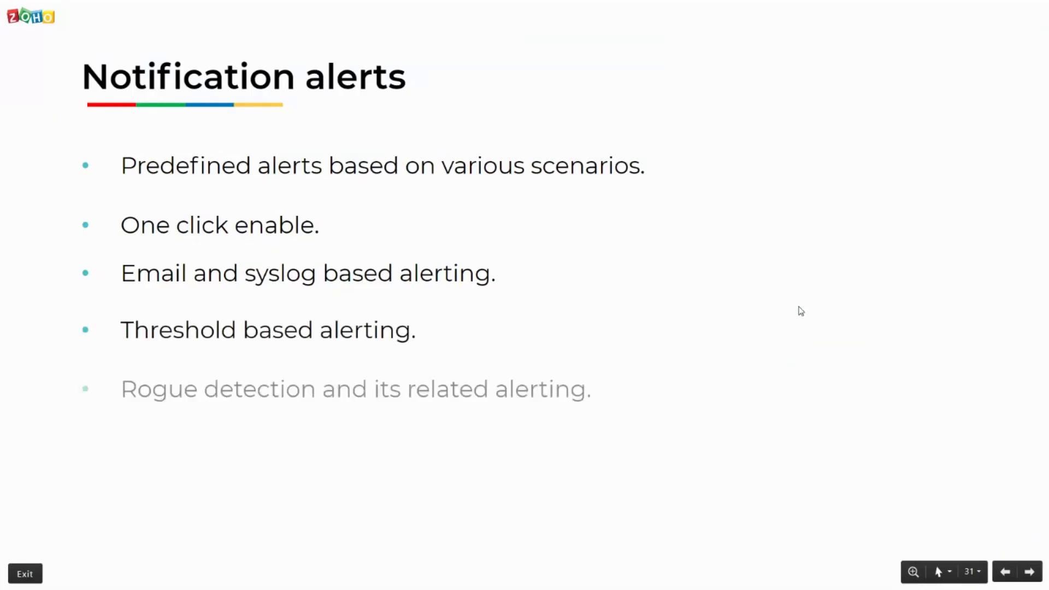
key("Right")
key("Right")
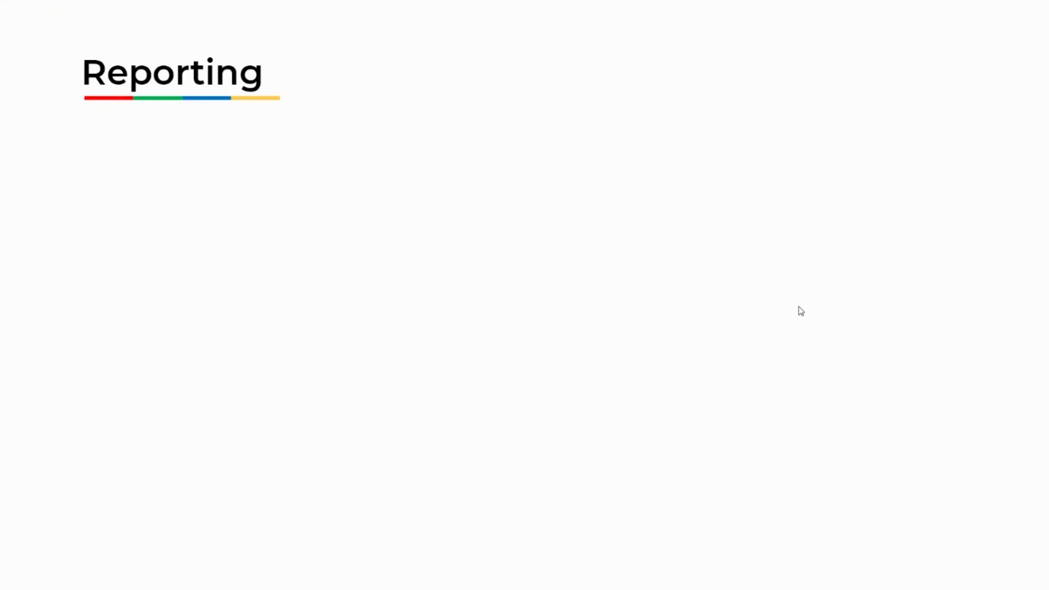
left_click(799, 307)
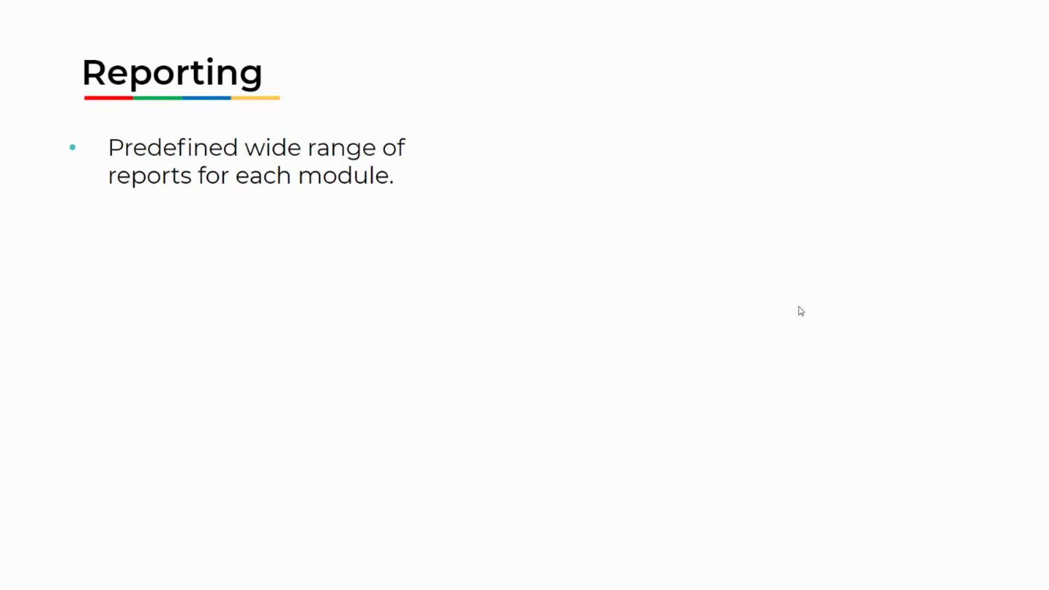
left_click(799, 307)
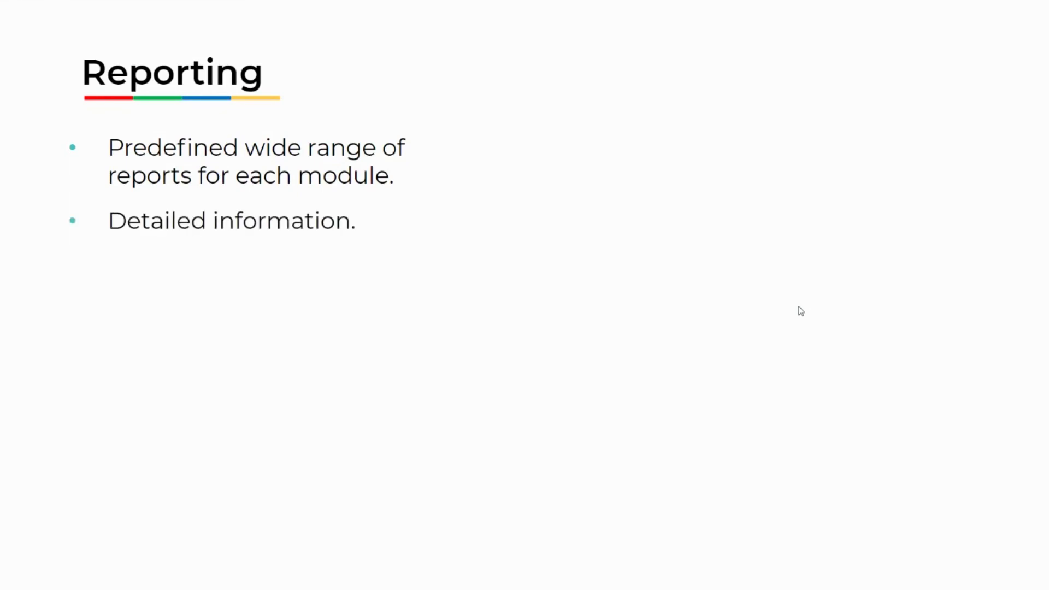
left_click(802, 311)
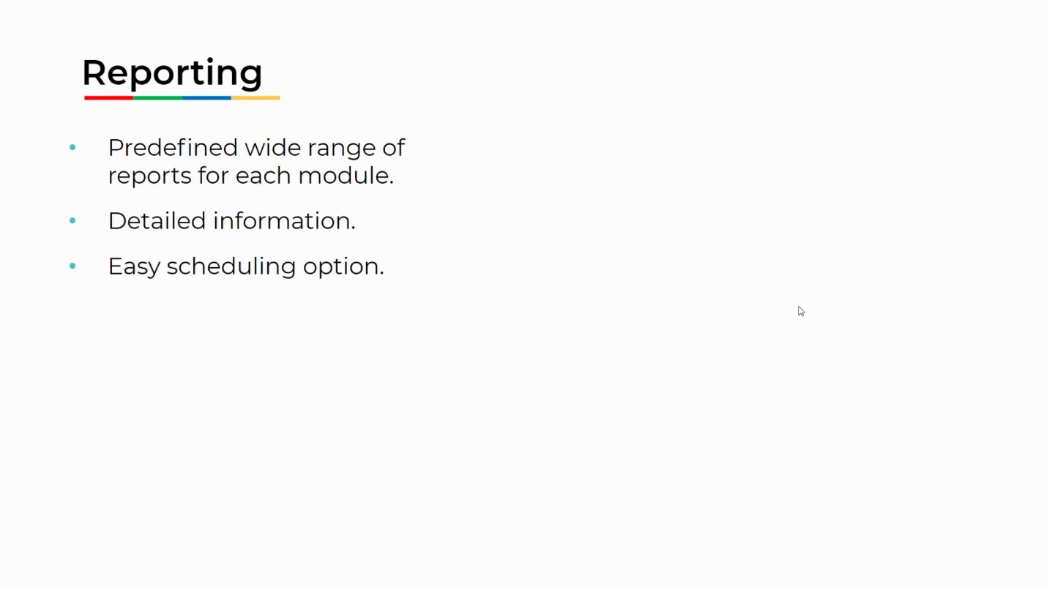
Step: Switch back to OpUtils, view the DHCP Leased IP Addresses report, and open the form for adding a report schedule
key("alt+Tab")
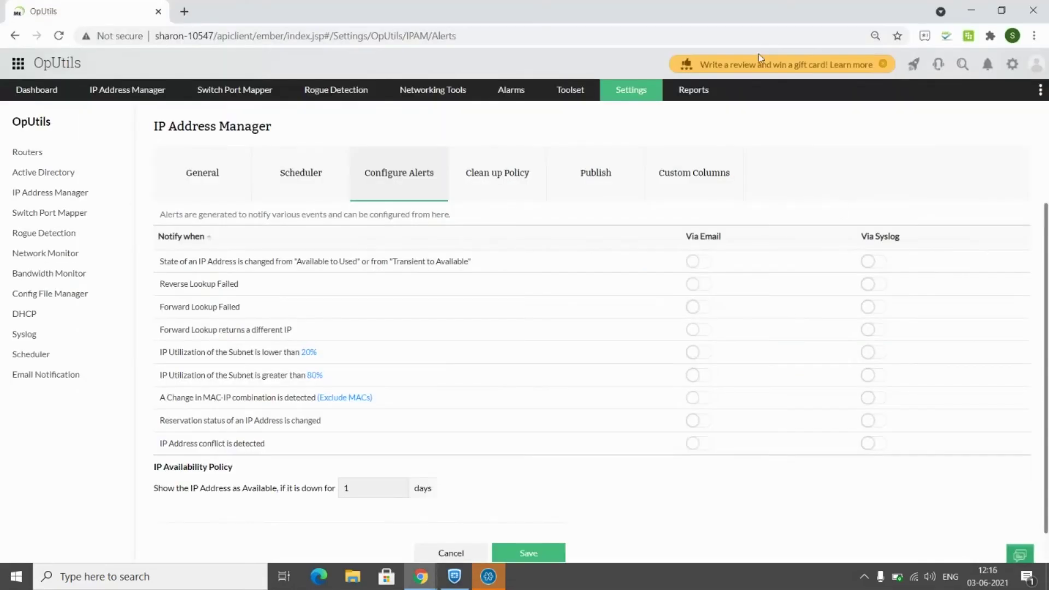
left_click(682, 93)
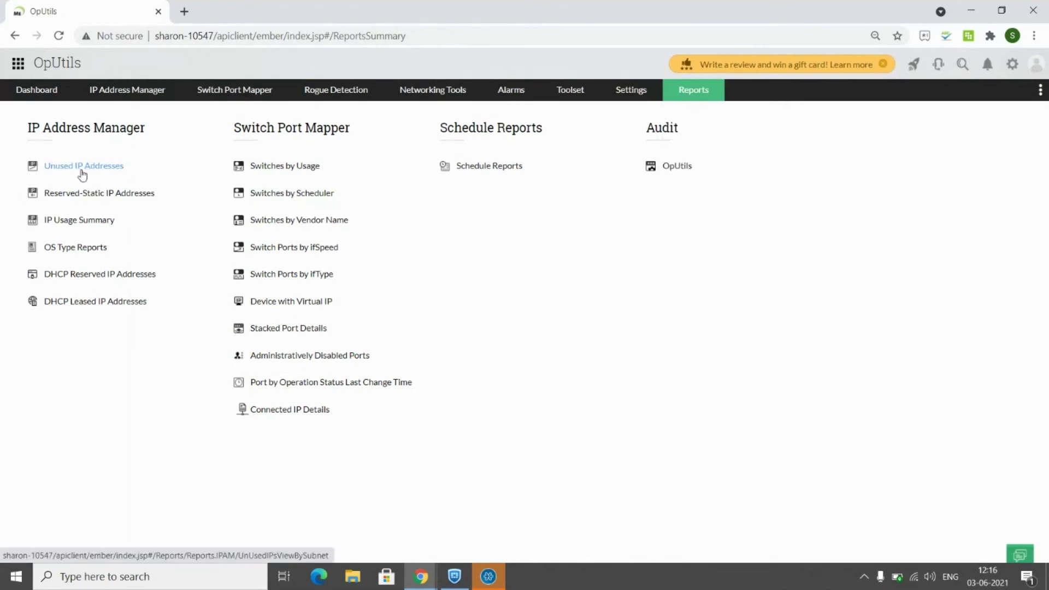
left_click(113, 302)
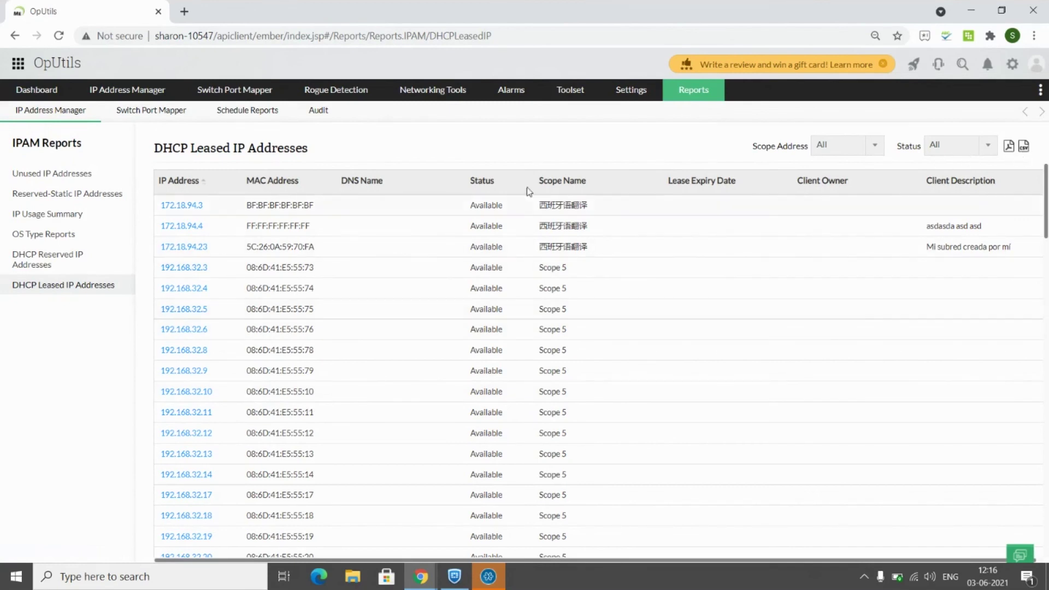
left_click(271, 109)
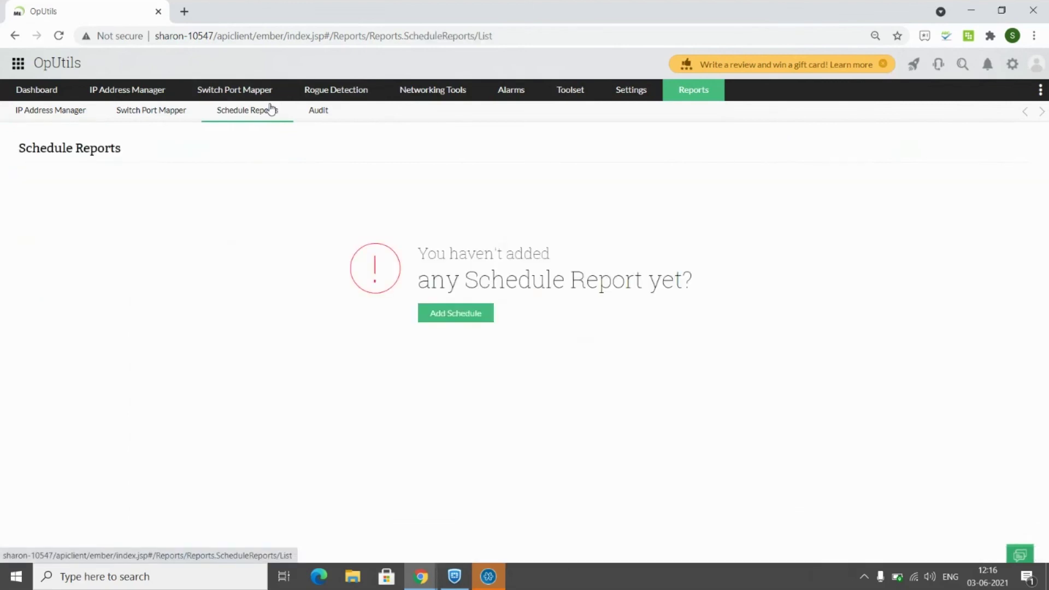
left_click(462, 321)
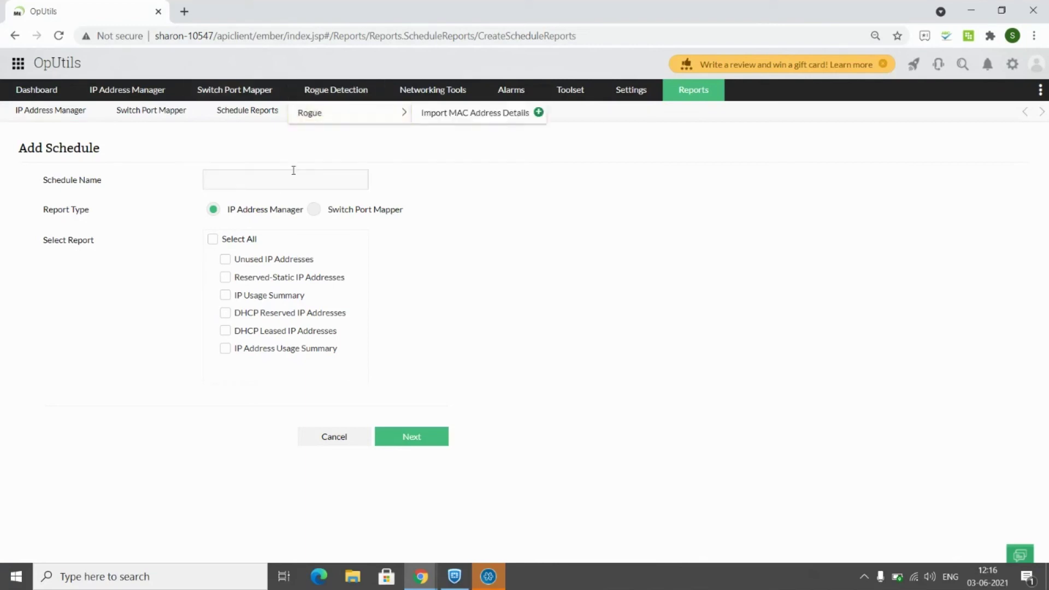
Step: Leave the schedule form for the OpUtils audit report and inspect the choices of its tool and user filters without changing them
left_click(320, 123)
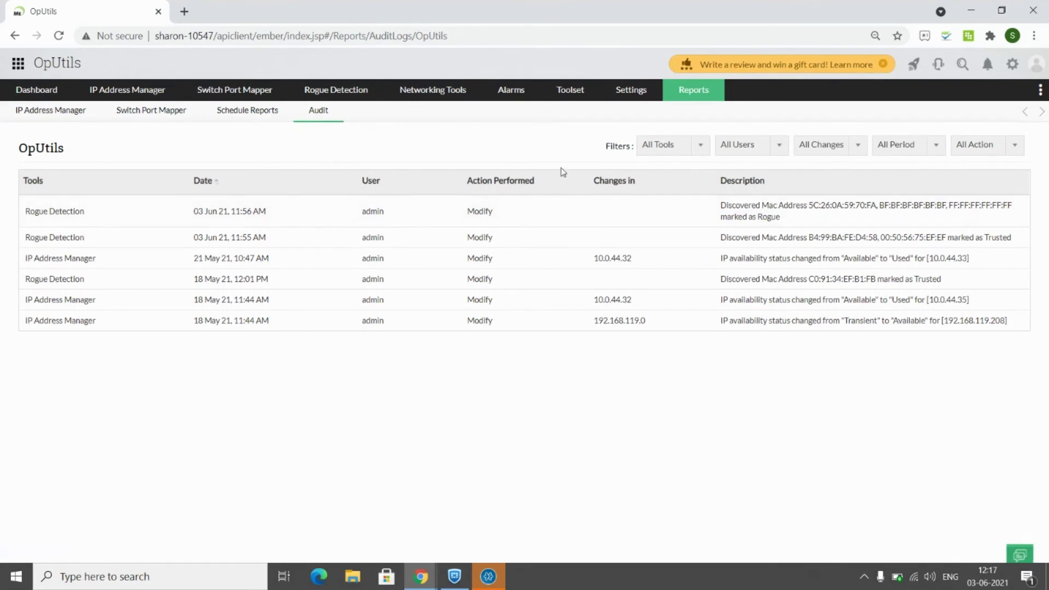
left_click(702, 145)
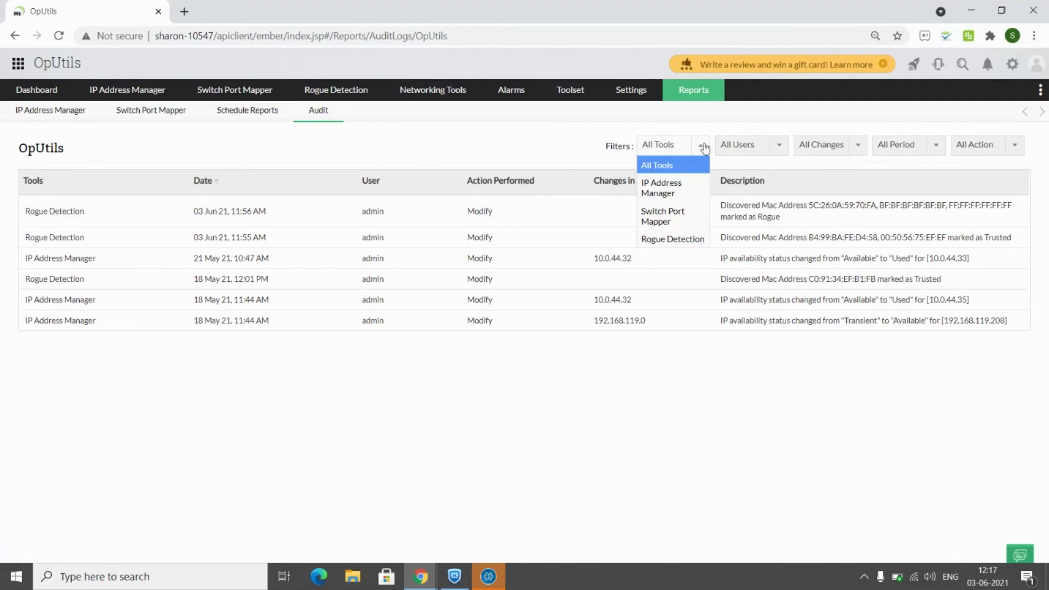
left_click(772, 148)
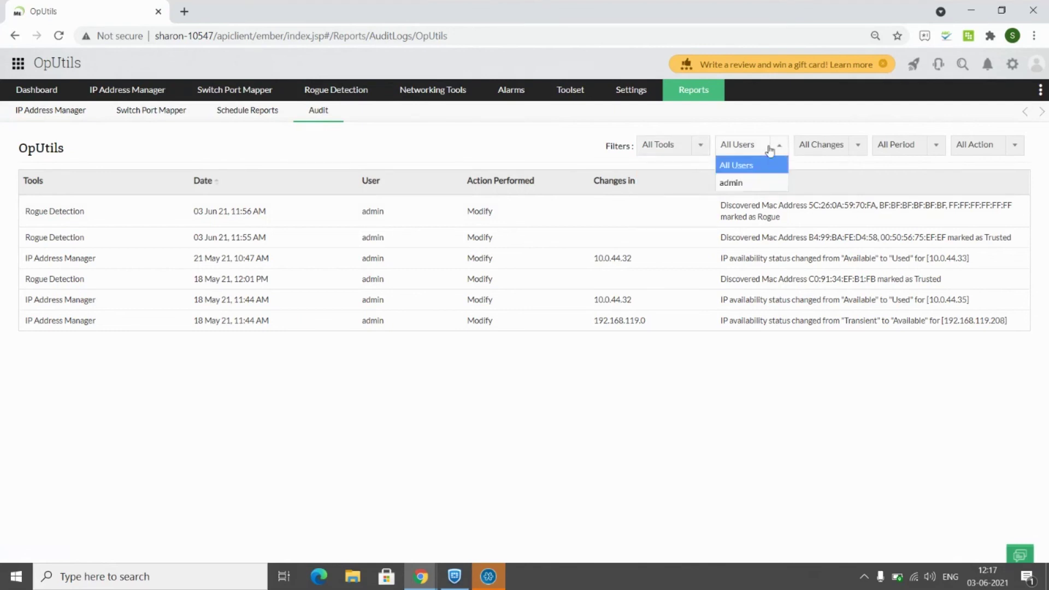
left_click(496, 155)
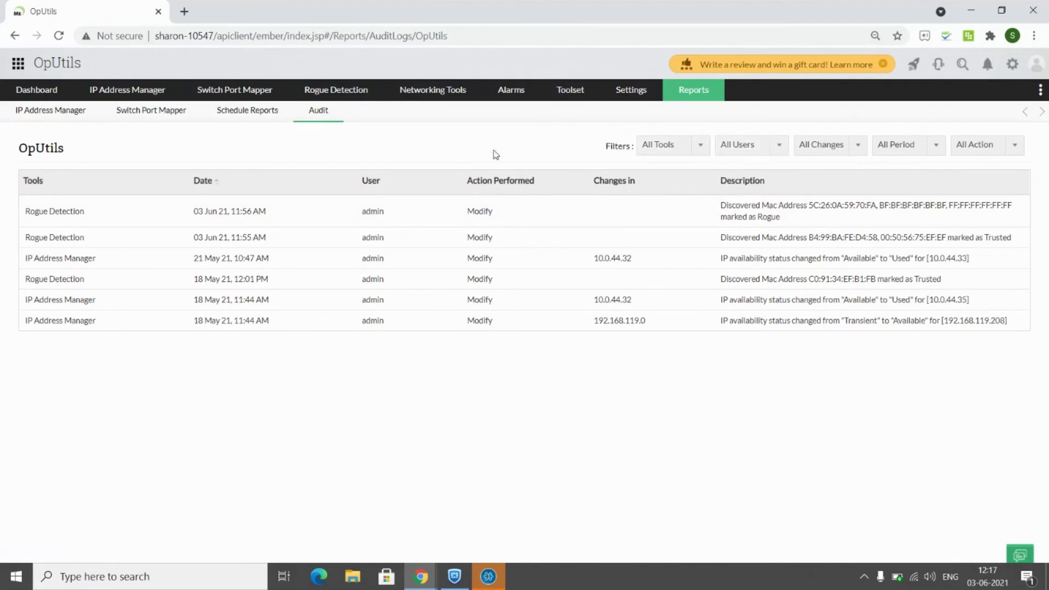
key("alt+Tab")
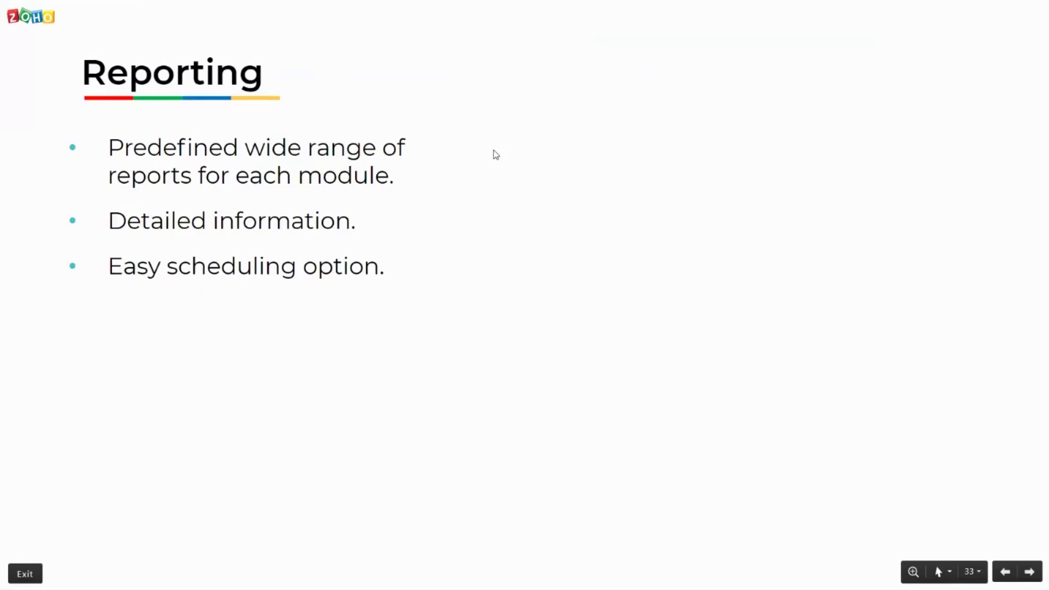
key("Right")
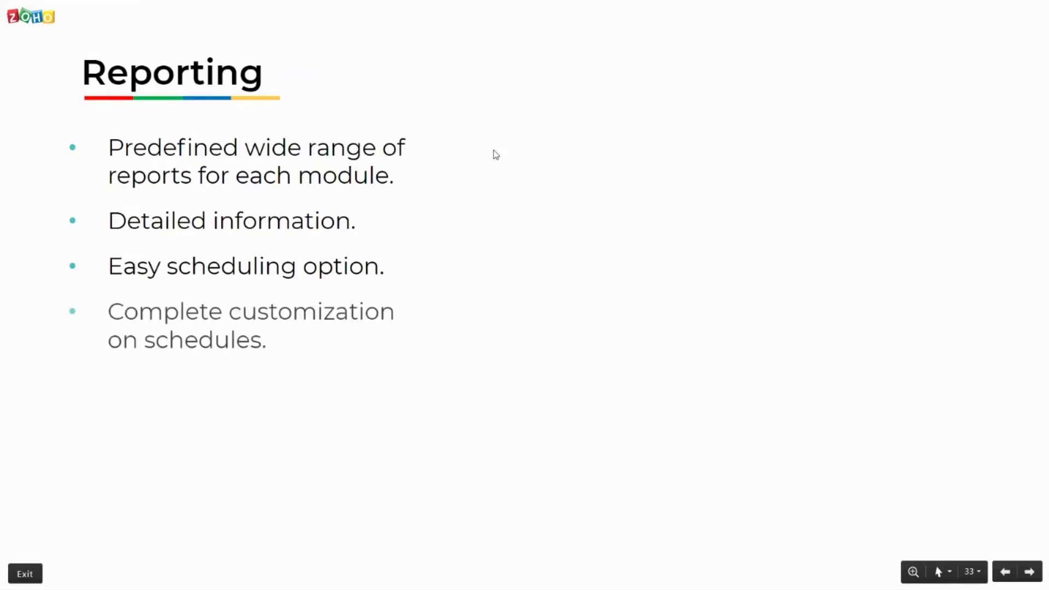
key("Right")
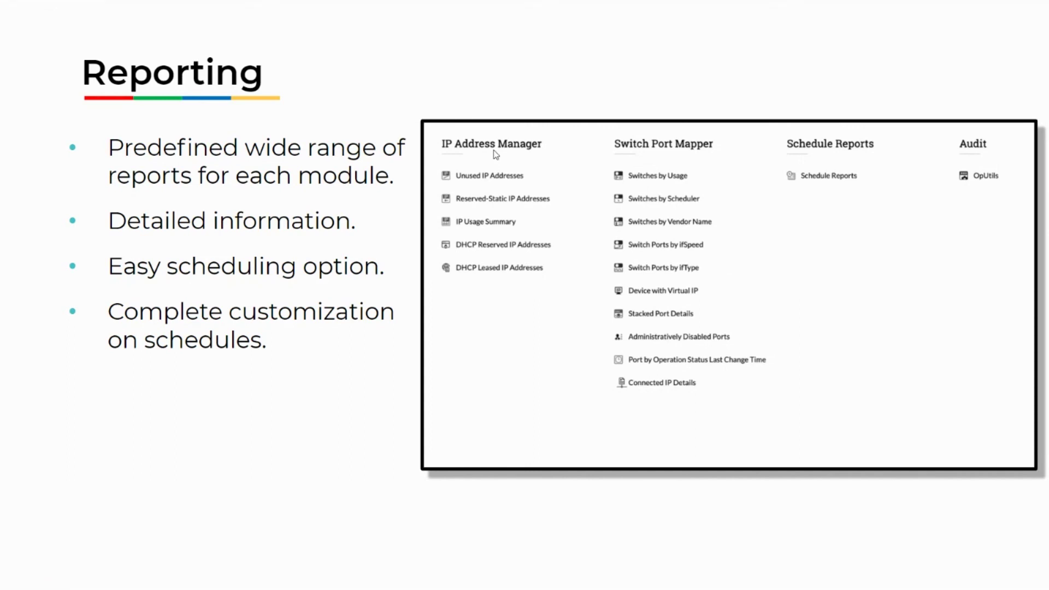
left_click(494, 150)
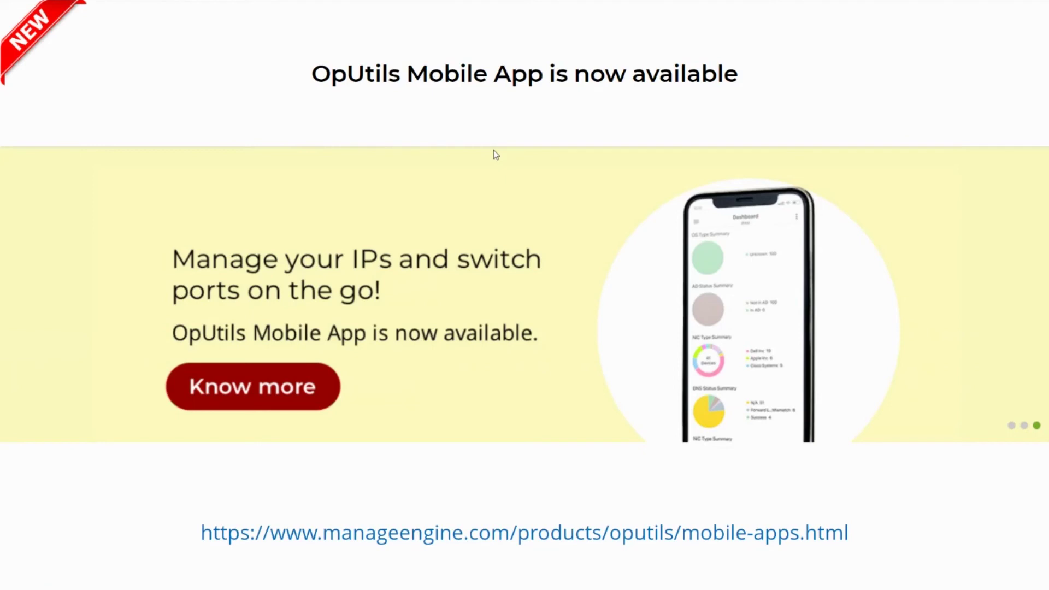
key("Right")
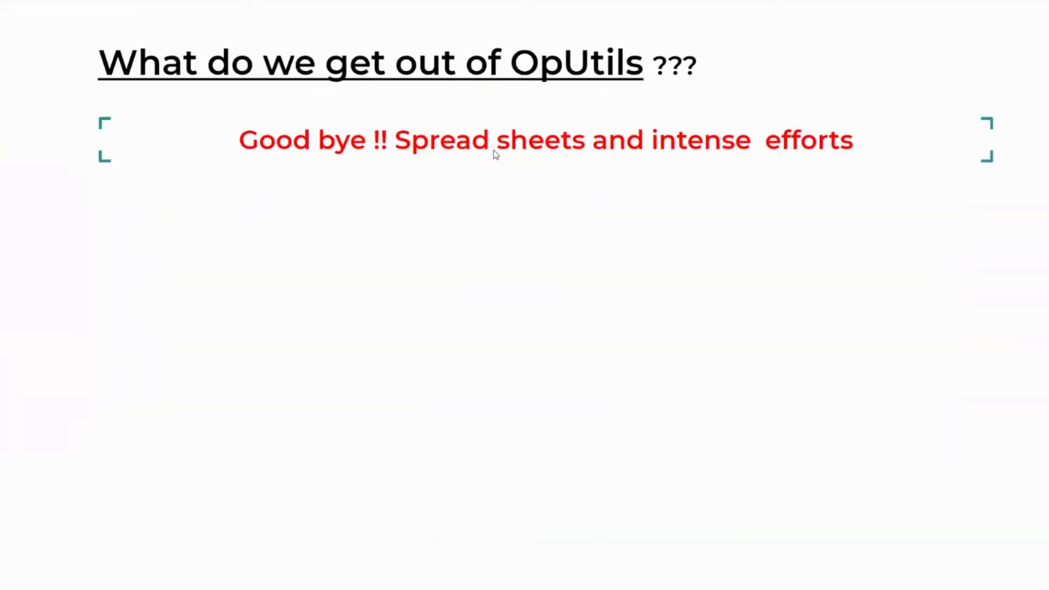